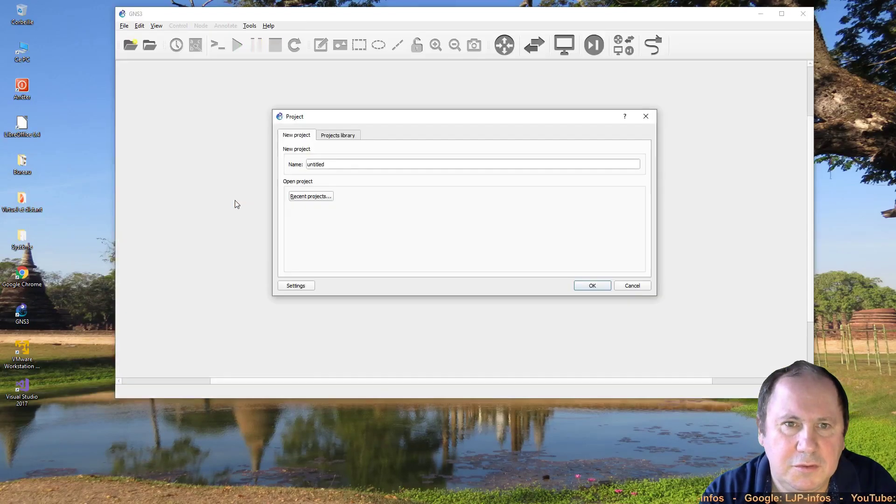
- Open the IPSec project from the GNS3 Projects library
left_click(338, 137)
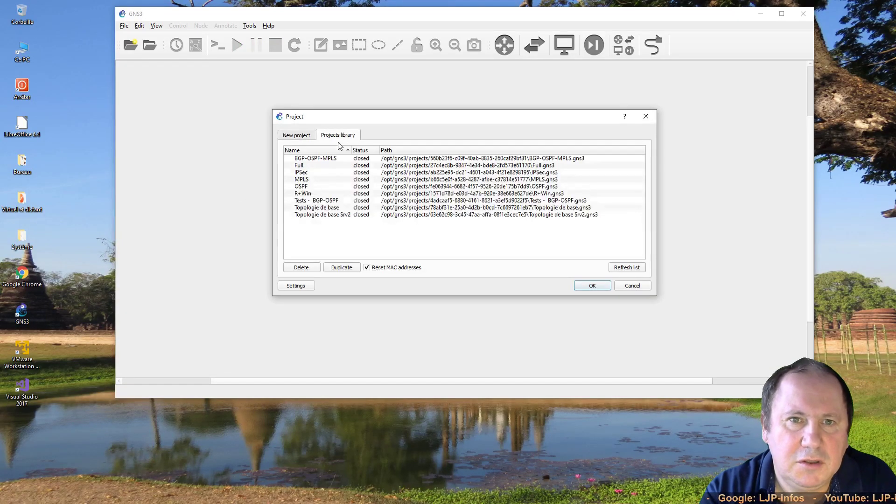
left_click(312, 174)
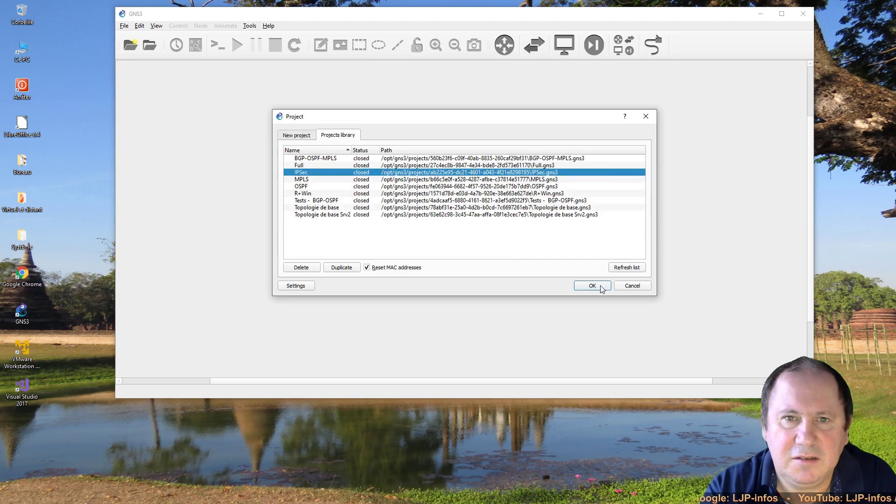
left_click(594, 285)
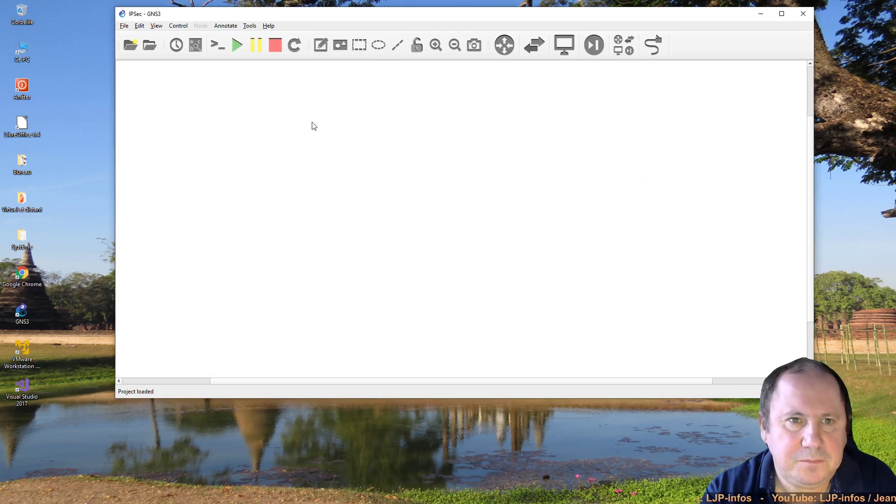
- Start all lab nodes and, once booted, open the Win10-1 console
left_click(236, 47)
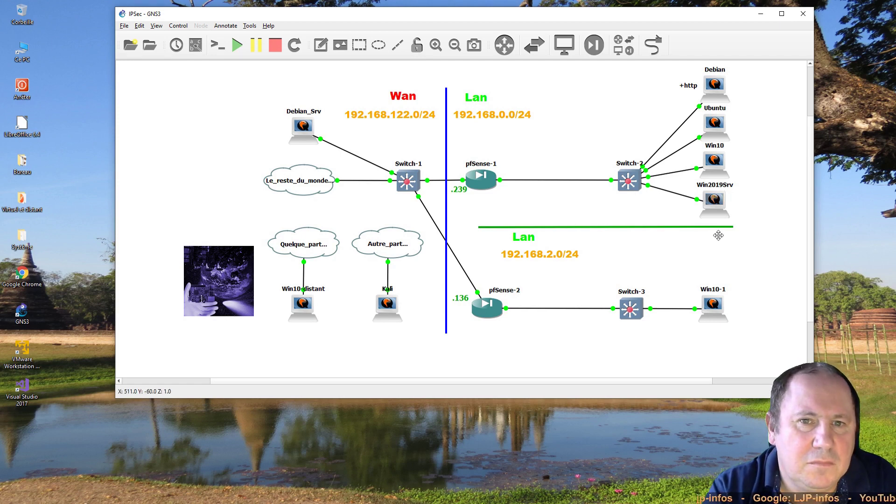
double_click(705, 312)
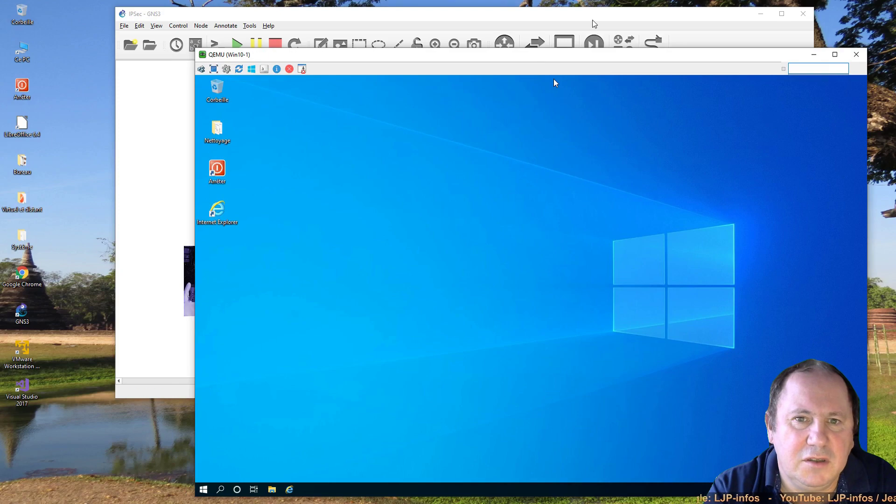
- Open the Win10 console at the top-left, then launch Internet Explorer on Win10-1
left_click(593, 24)
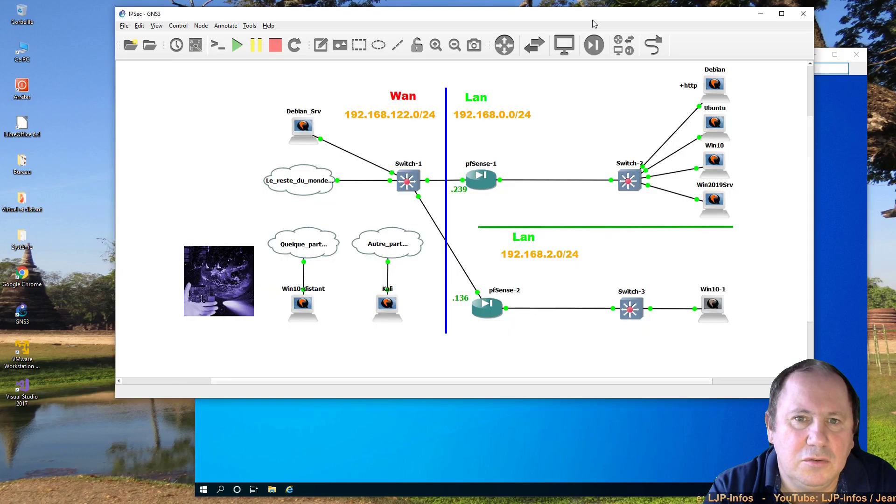
double_click(710, 159)
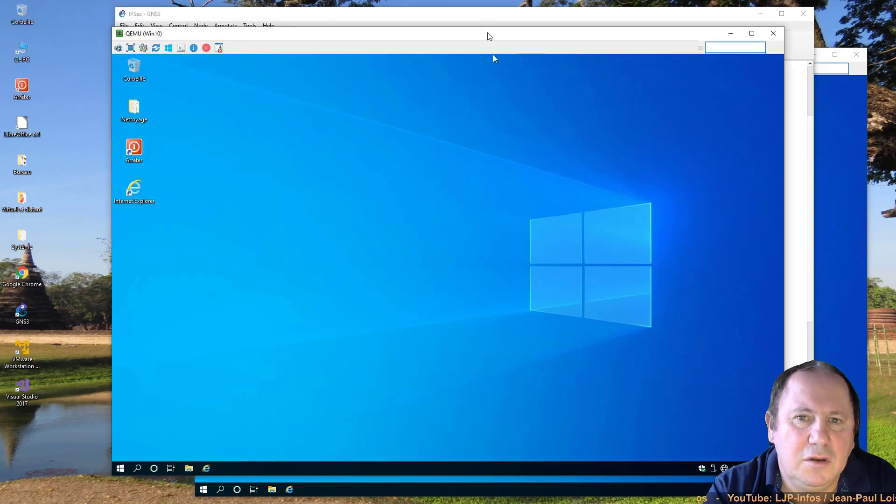
left_click_drag(462, 39, 389, 17)
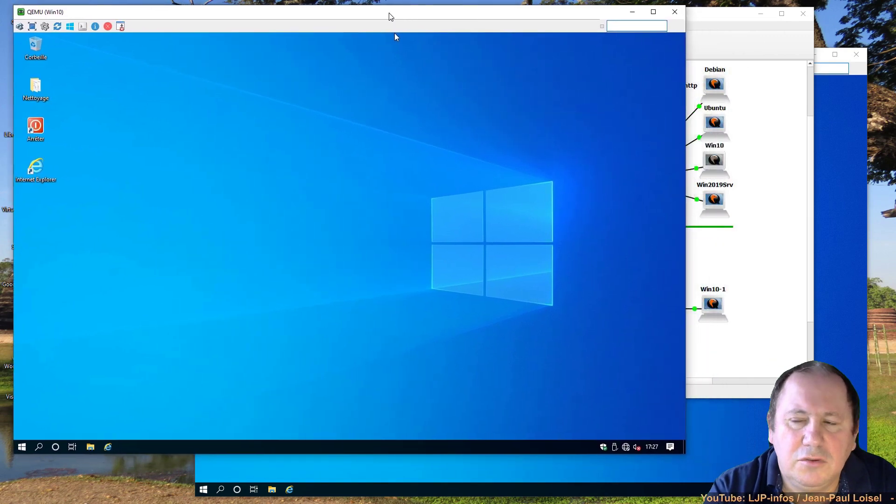
double_click(709, 319)
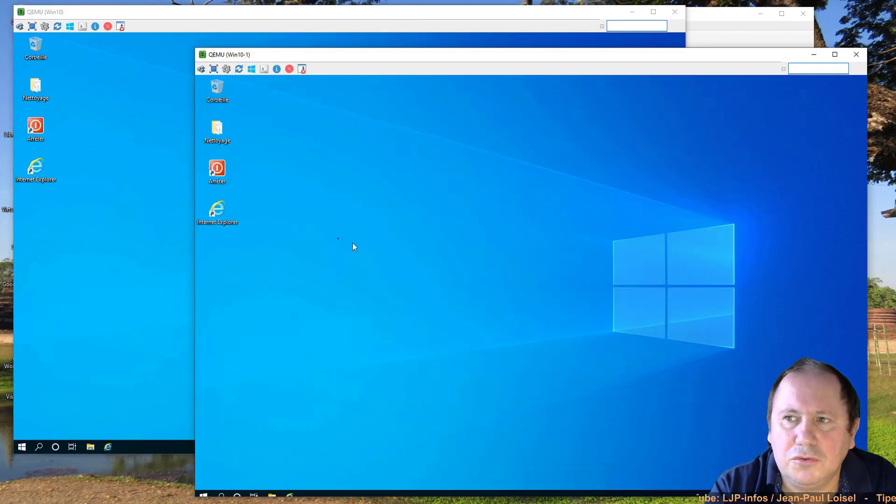
double_click(206, 215)
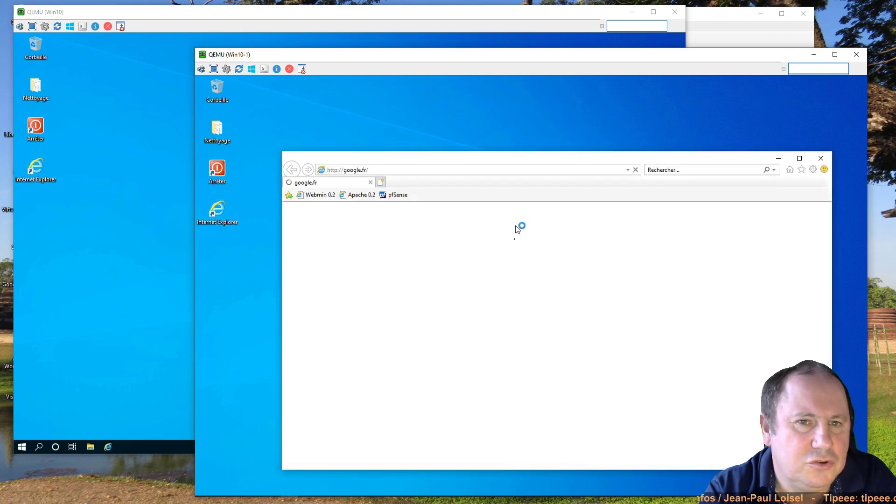
- Log into pfSense at 192.168.2.1 with the saved admin credentials, then bring Win10 forward
left_click(396, 194)
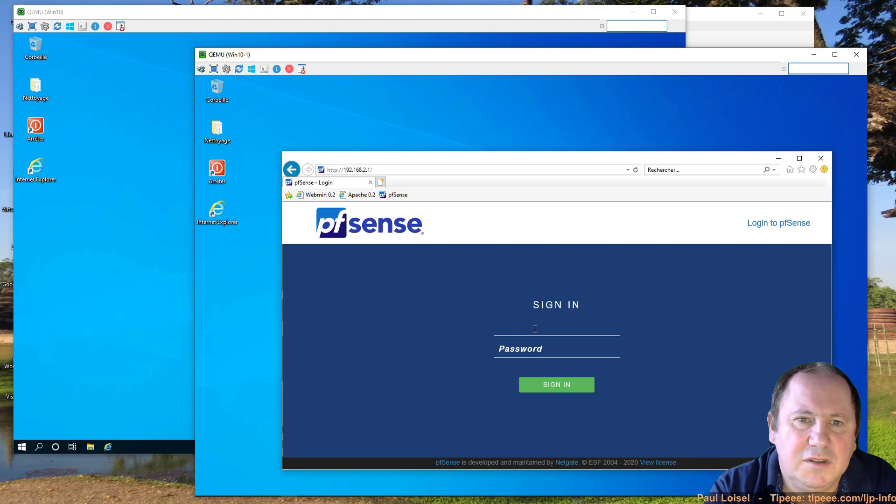
left_click(535, 329)
left_click(536, 341)
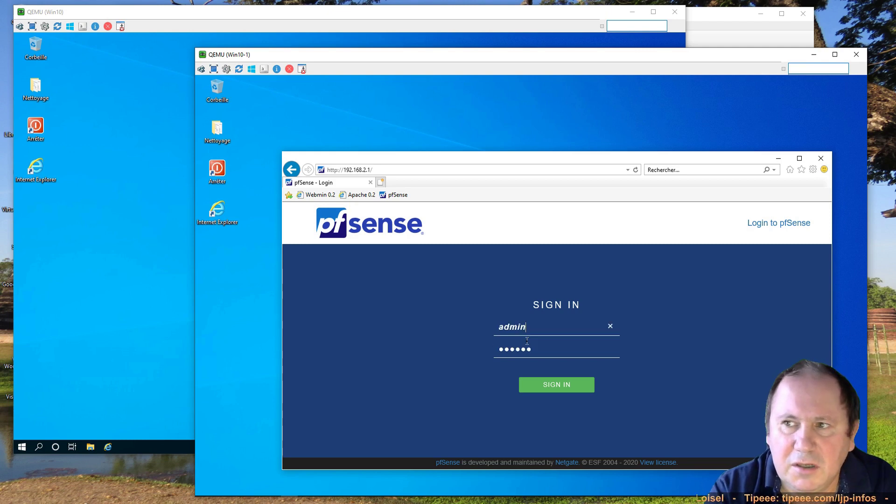
left_click(559, 390)
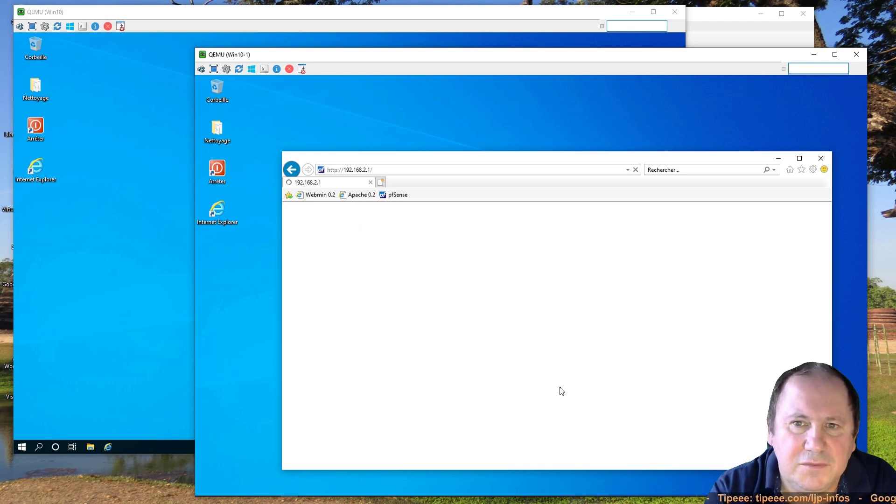
scroll(587, 395, "down", 4)
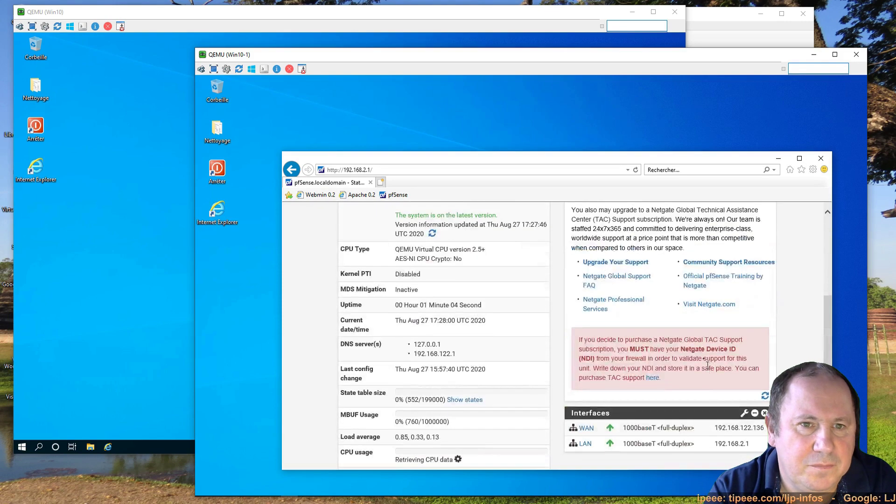
left_click_drag(607, 61, 634, 66)
left_click(526, 15)
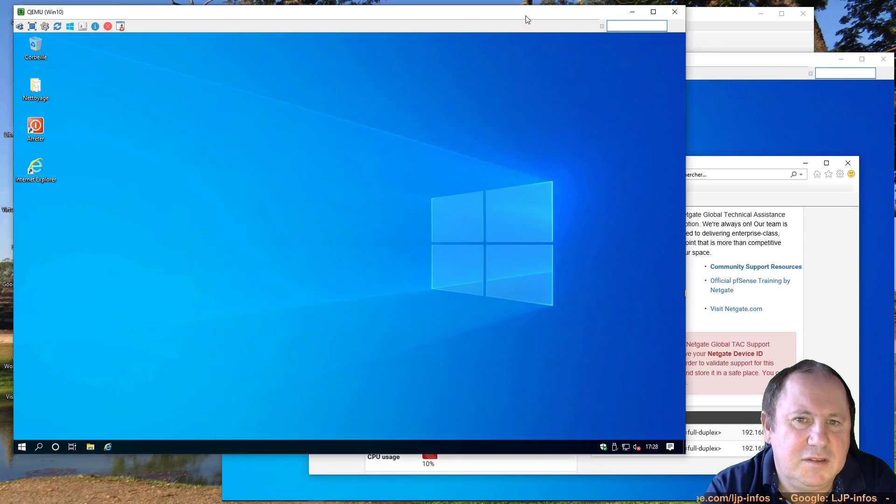
- Sign in as admin to pfSense at 192.168.0.1 from Internet Explorer on Win10
left_click(37, 179)
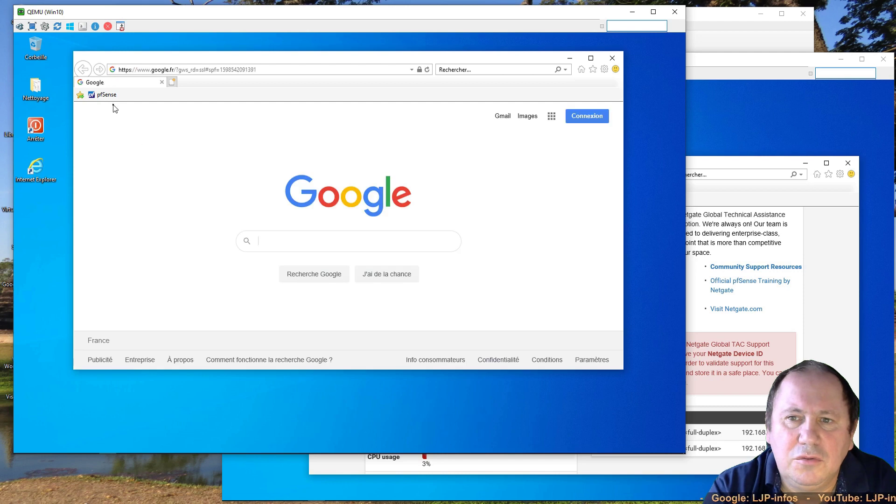
left_click(109, 95)
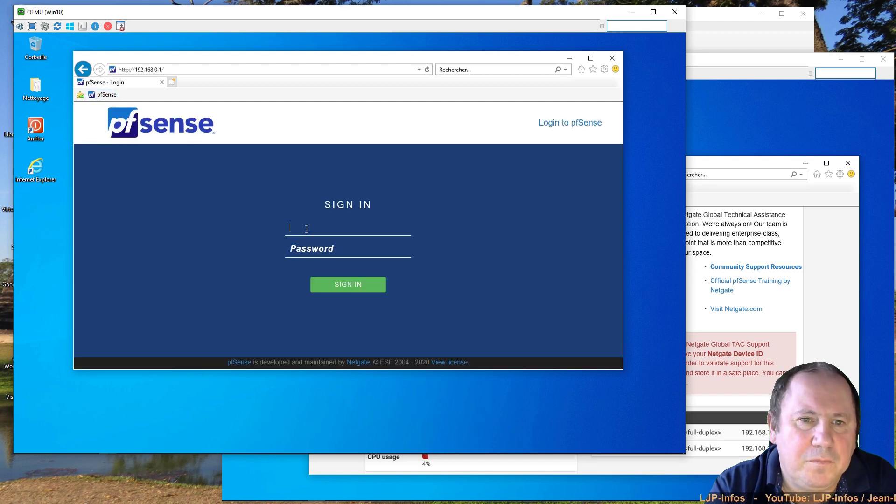
type("admin")
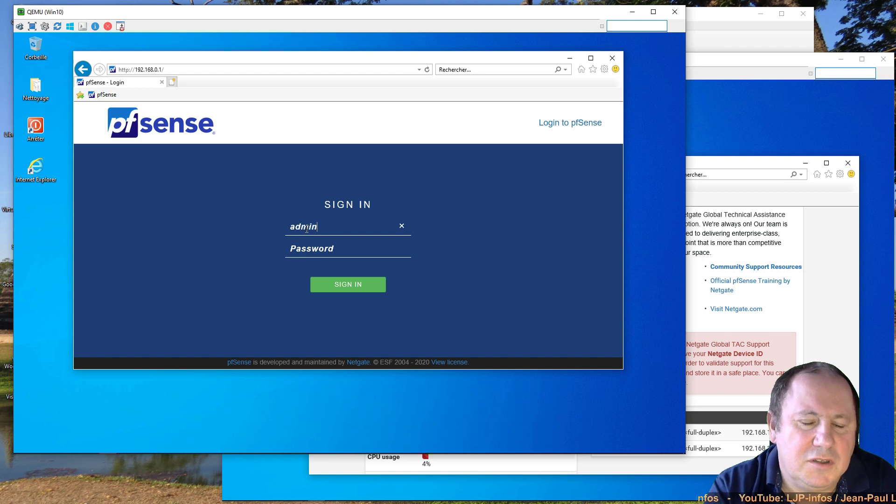
key("Tab")
type("******")
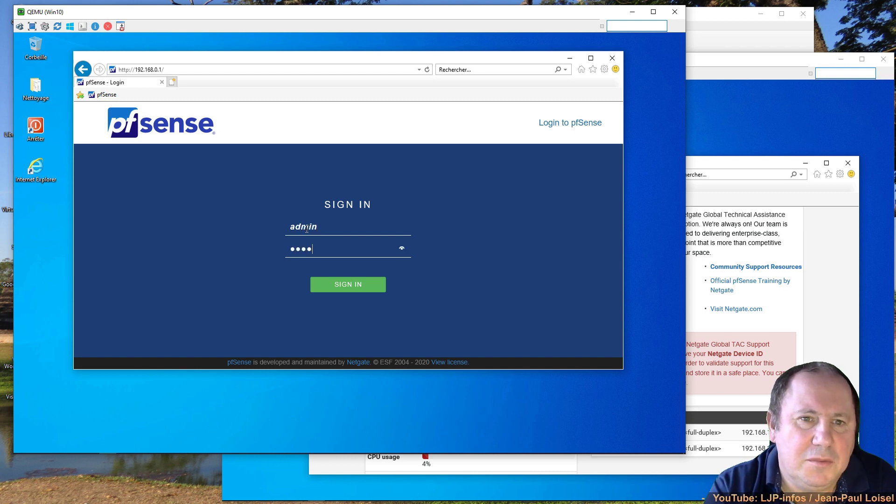
key("Return")
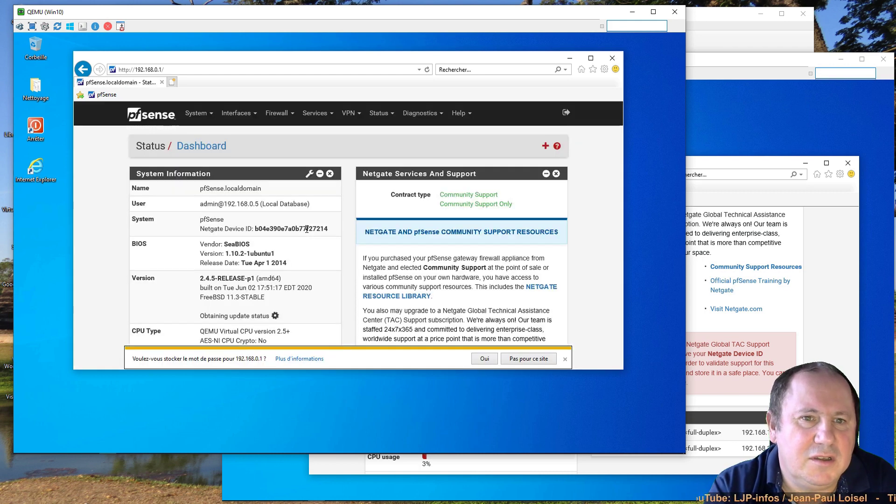
left_click(488, 362)
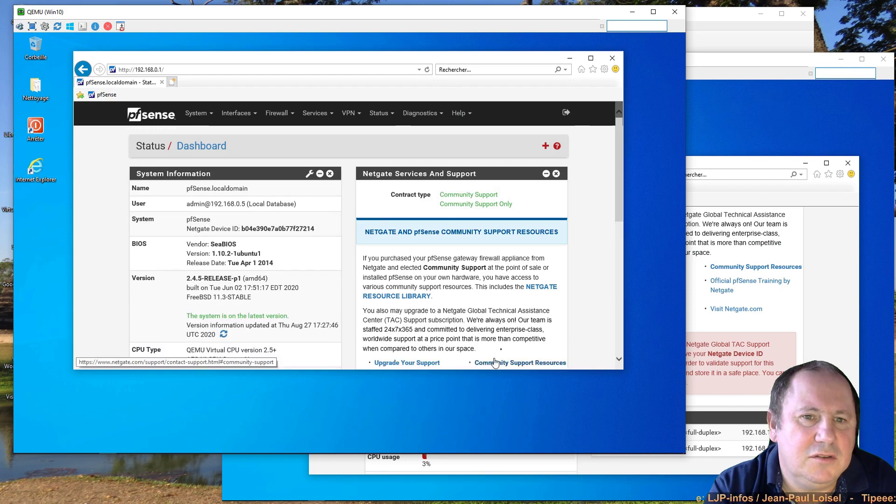
- Review the dashboard interfaces: WAN 192.168.122.239 and LAN 192.168.0.1
left_click_drag(617, 208, 617, 305)
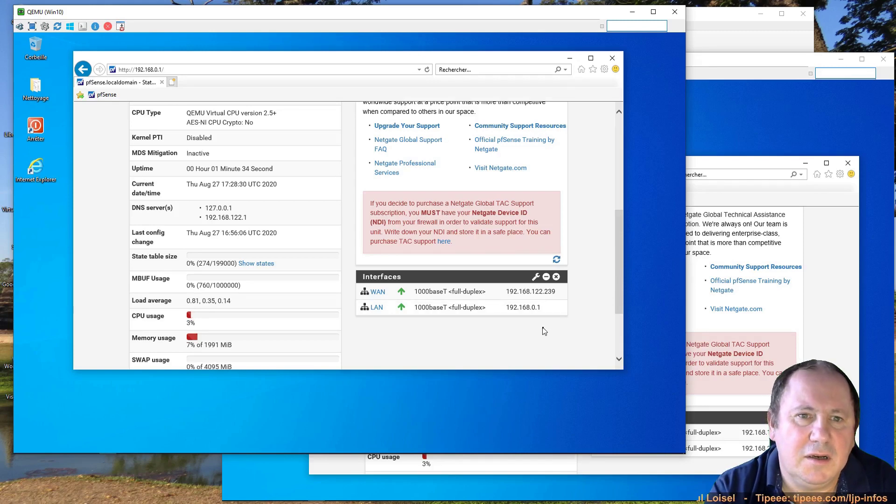
scroll(543, 330, "up", 5)
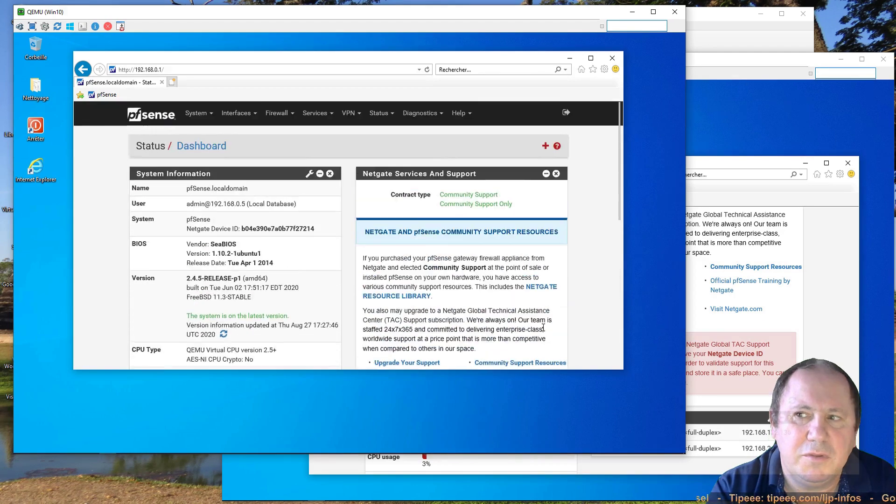
left_click(351, 113)
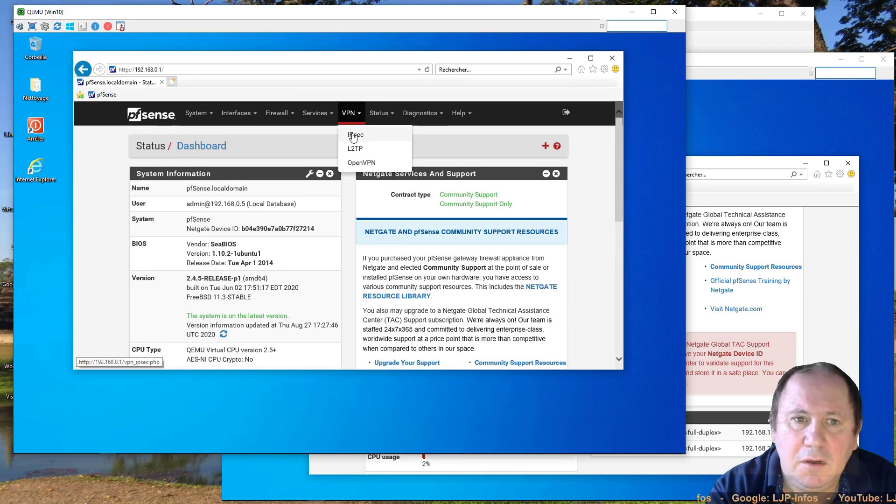
- Go to VPN > IPsec to see the empty Tunnels list
left_click(353, 135)
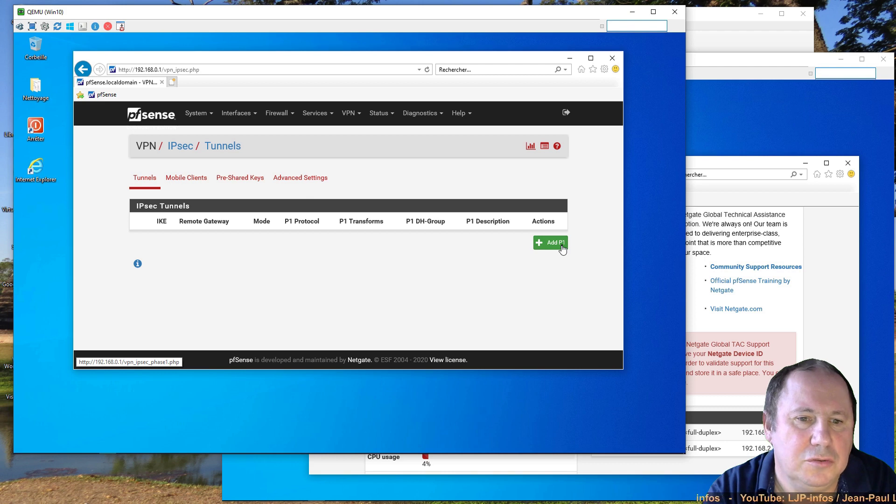
- Add a new Phase 1 entry and expand its Key Exchange version dropdown
left_click(562, 247)
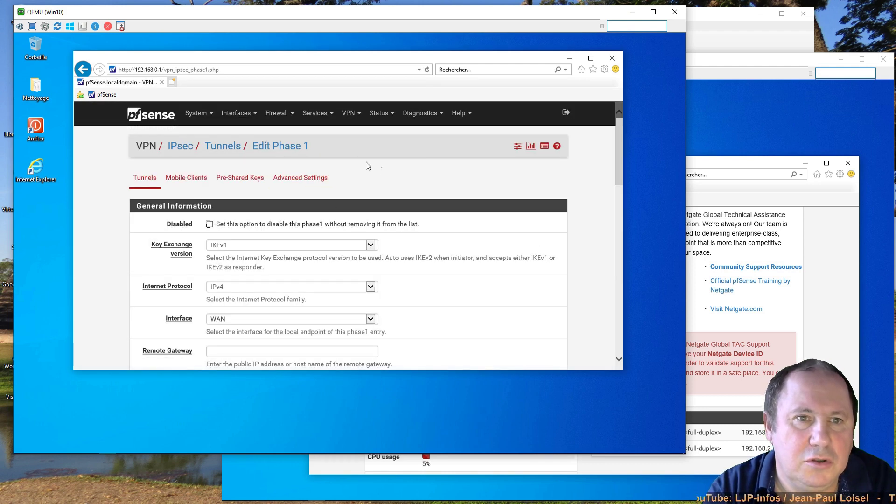
scroll(506, 226, "down", 2)
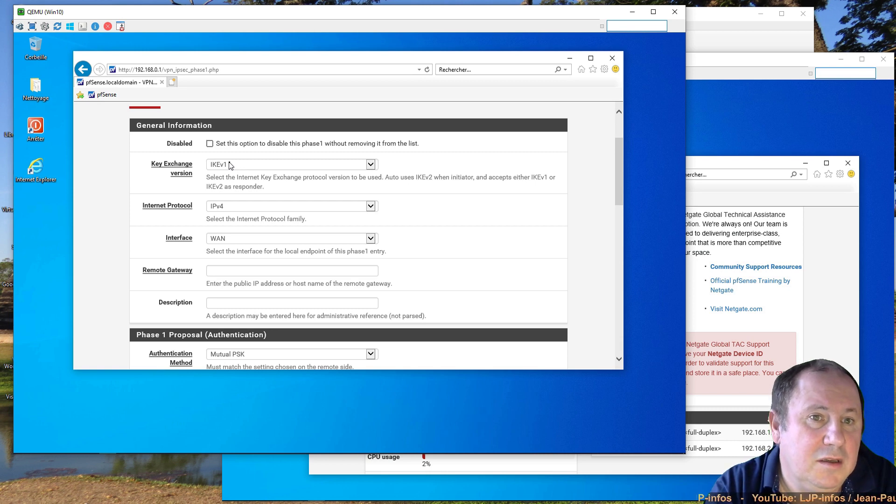
left_click(230, 165)
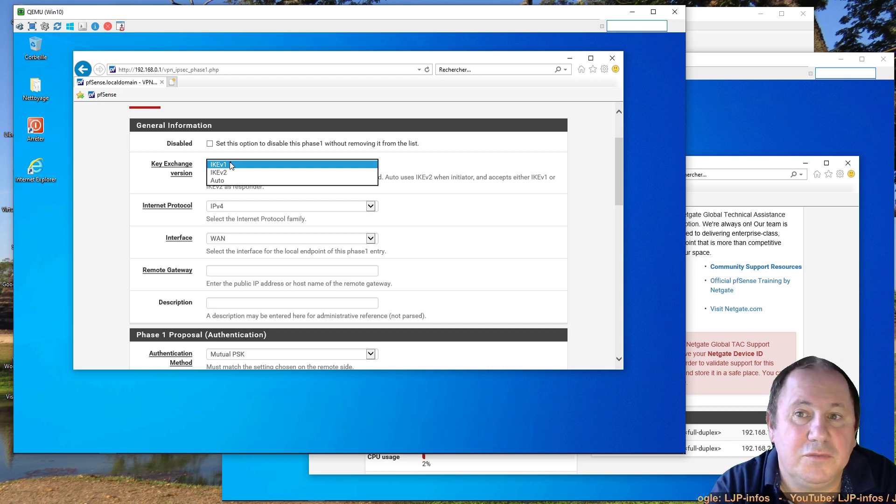
- Set the Phase 1 to IKEv1 with IPv4 on the WAN interface
left_click(230, 164)
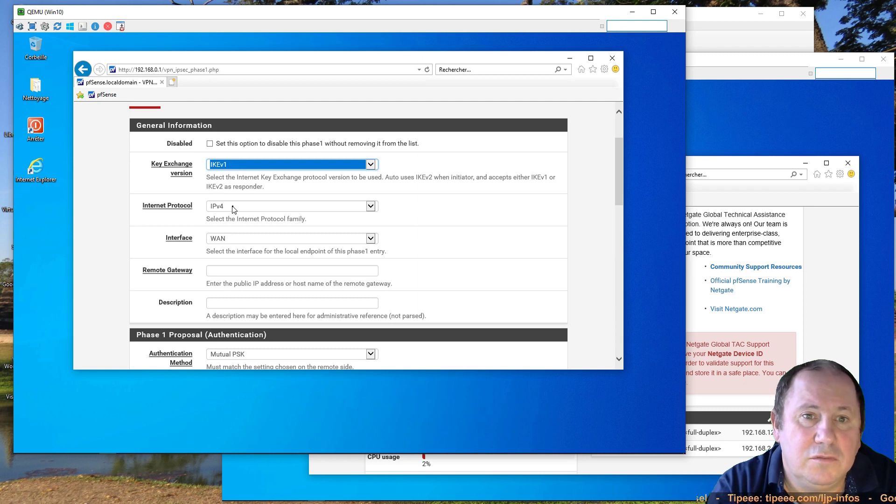
left_click(234, 207)
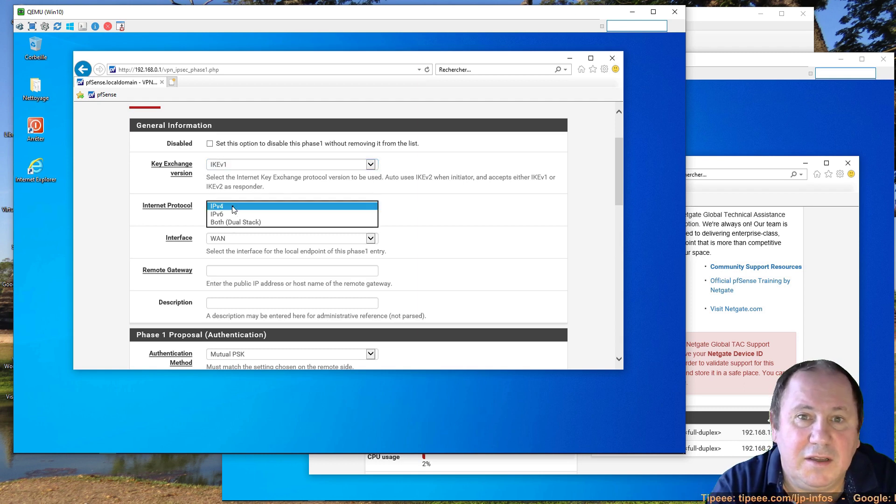
left_click(233, 208)
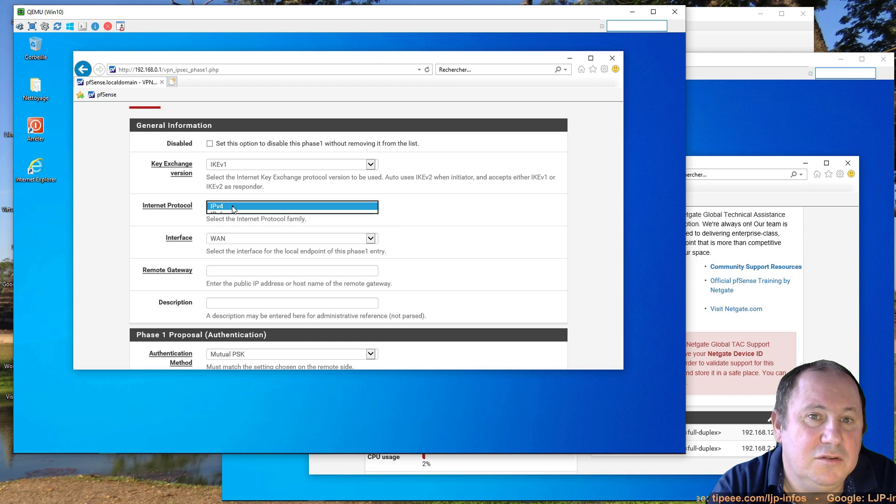
left_click(252, 242)
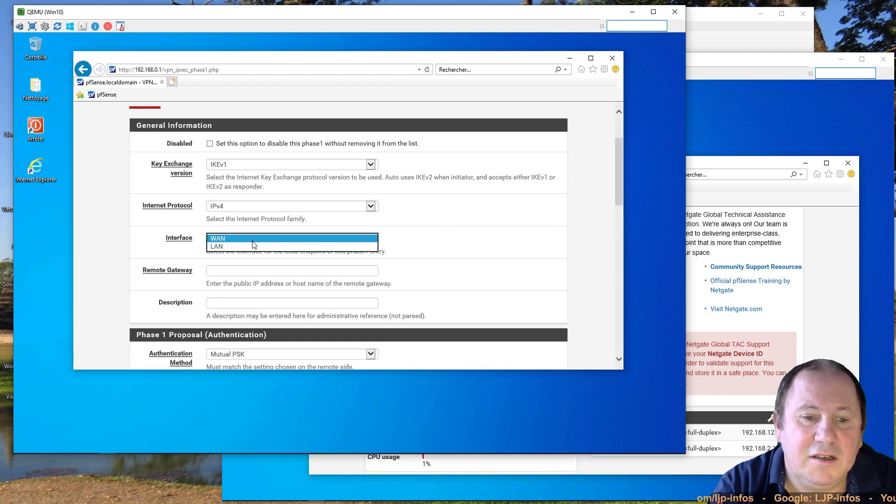
left_click(253, 241)
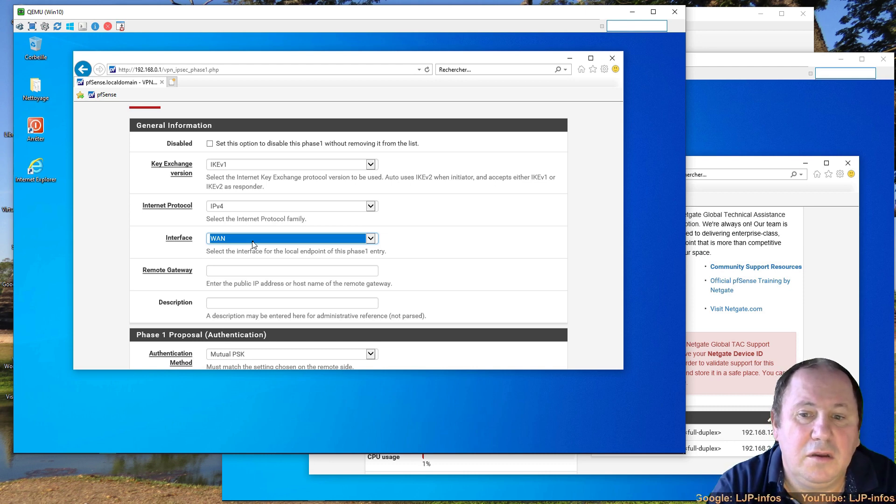
- Enter remote gateway 192.168.122.136 and description 'Mon VPN IPsec'
left_click(245, 272)
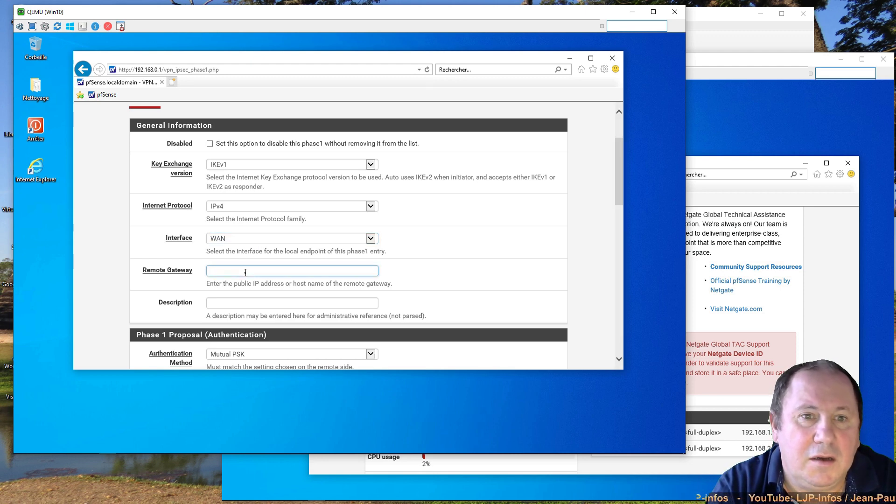
type("192.")
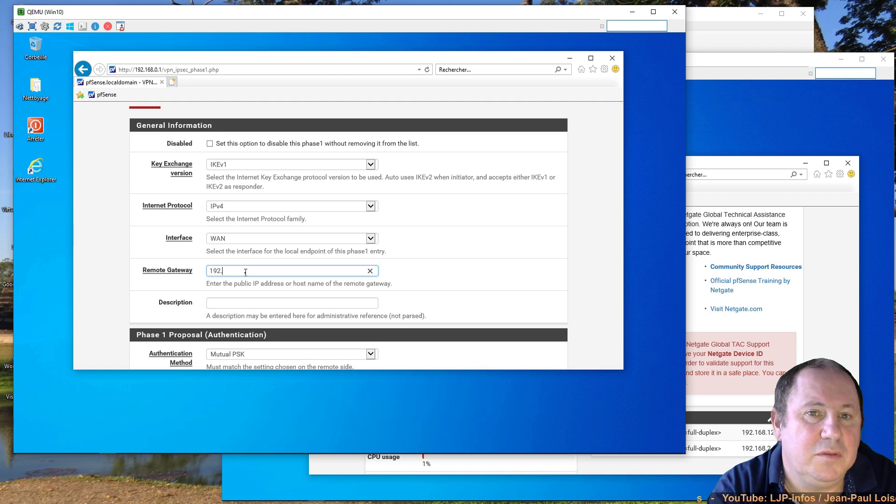
type("168.")
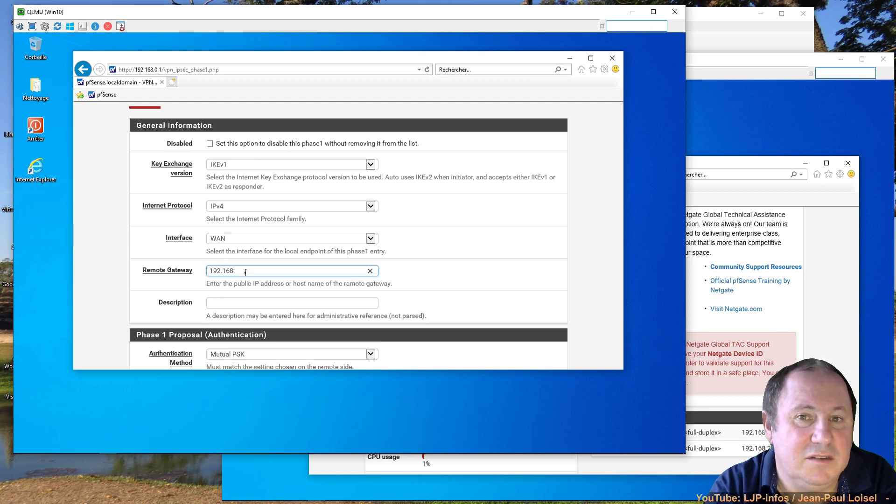
type("122")
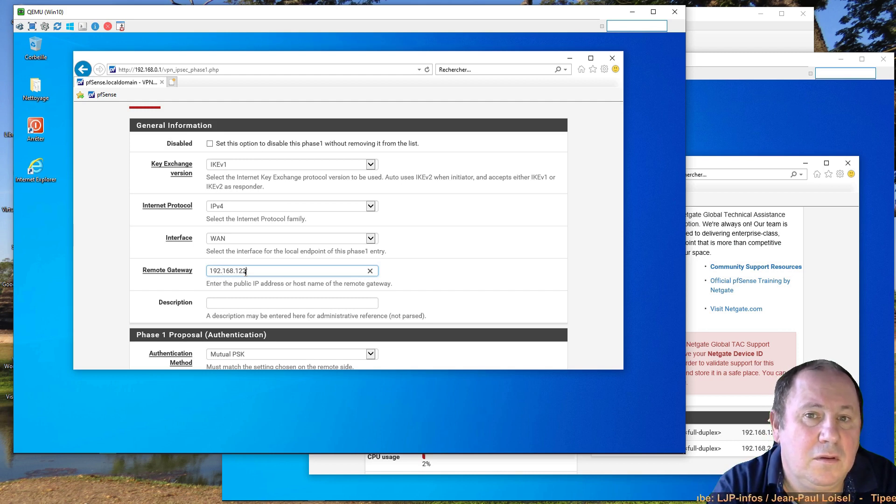
type(".136")
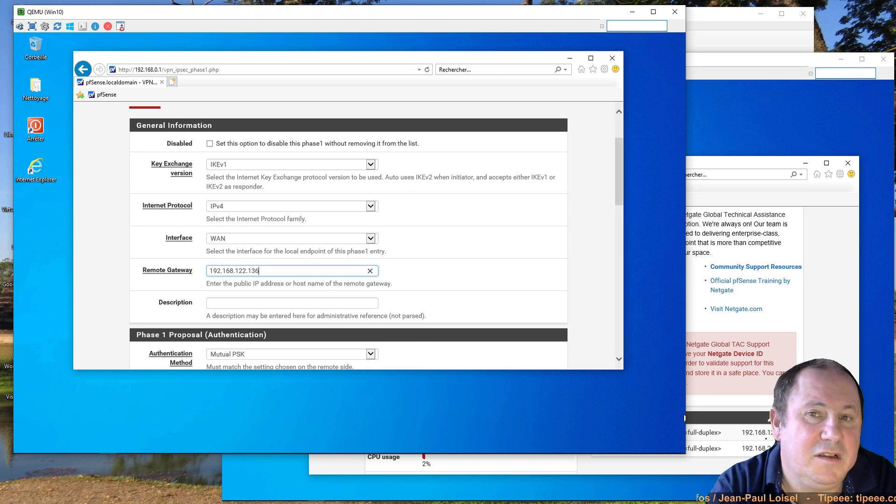
left_click(274, 301)
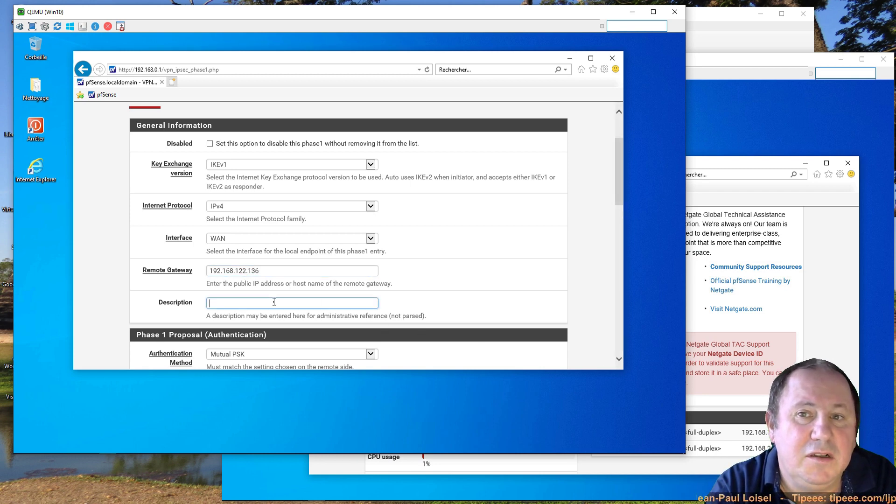
type("Mon V")
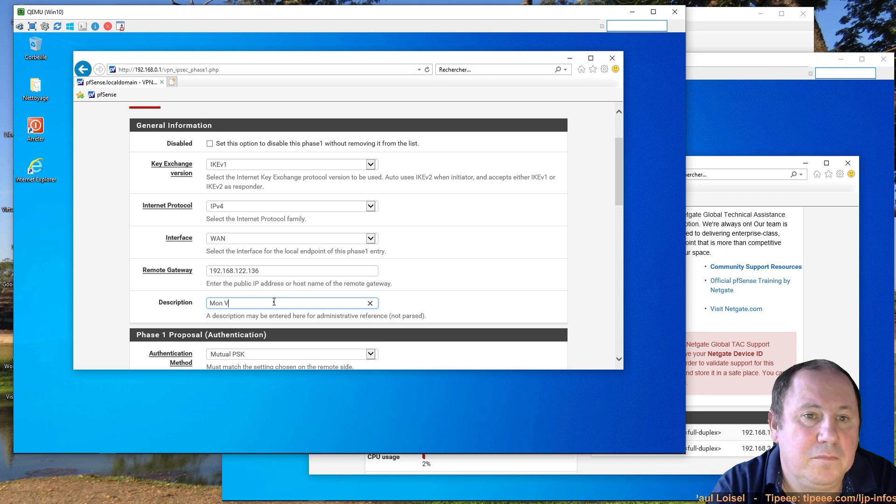
type("PN ")
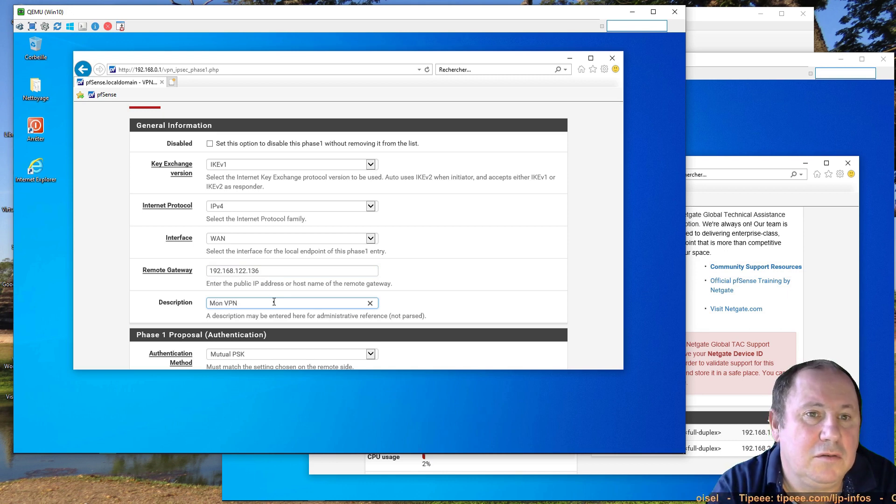
type("IPsec")
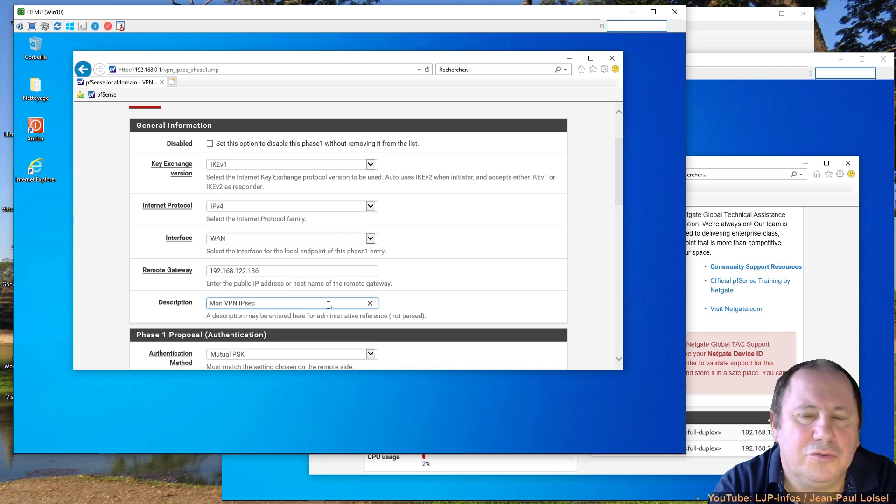
scroll(330, 307, "down", 2)
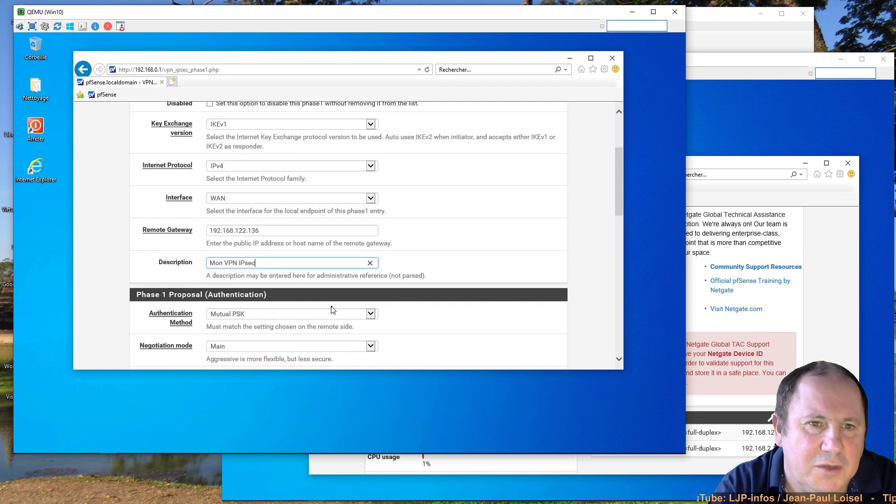
scroll(332, 309, "down", 2)
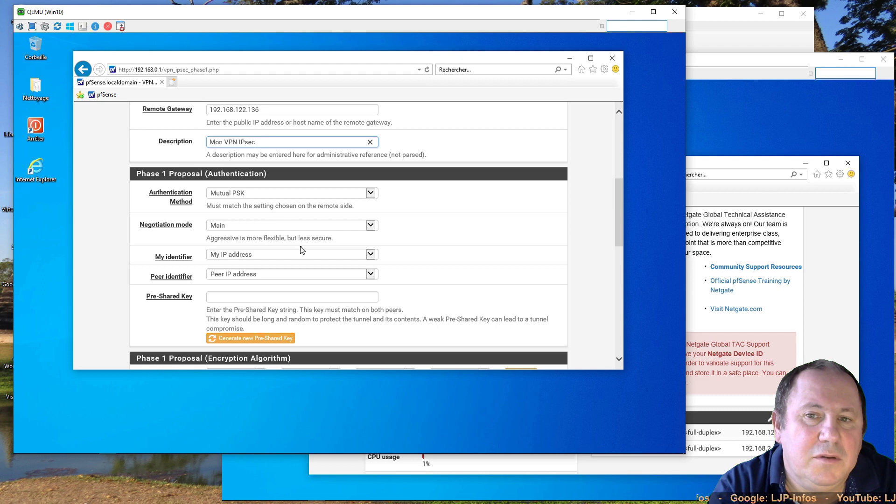
scroll(302, 250, "down", 1)
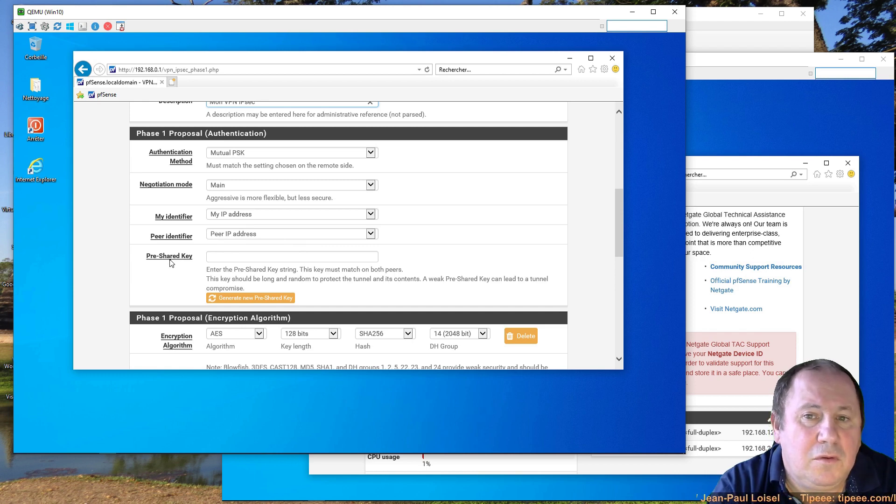
- Enter the pre-shared key, then scroll to the AES 128 / SHA256 / DH 14 proposal
left_click(224, 258)
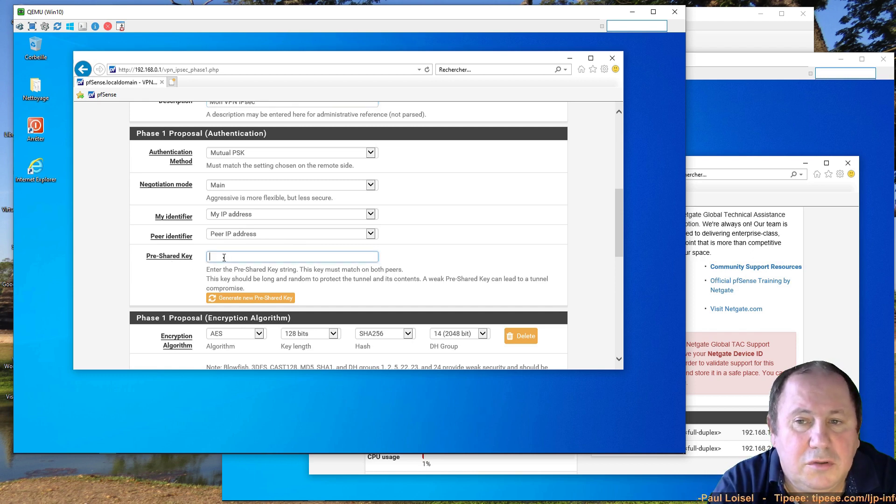
type("password")
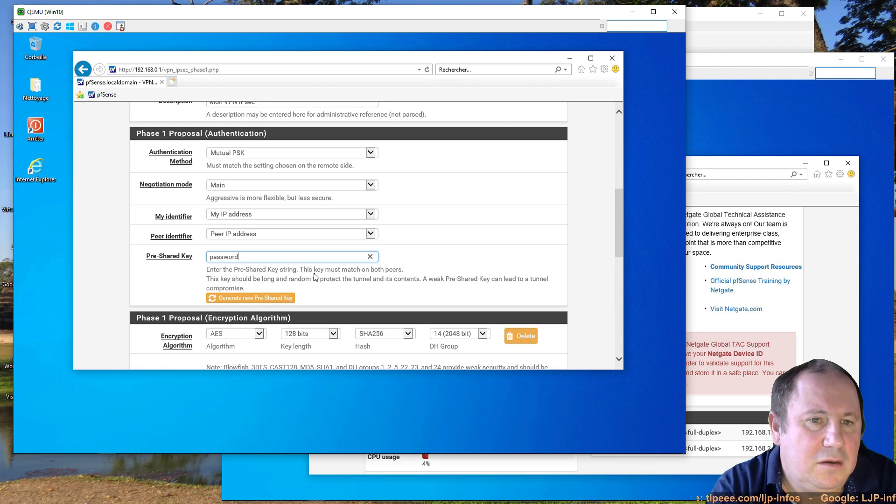
scroll(313, 274, "down", 3)
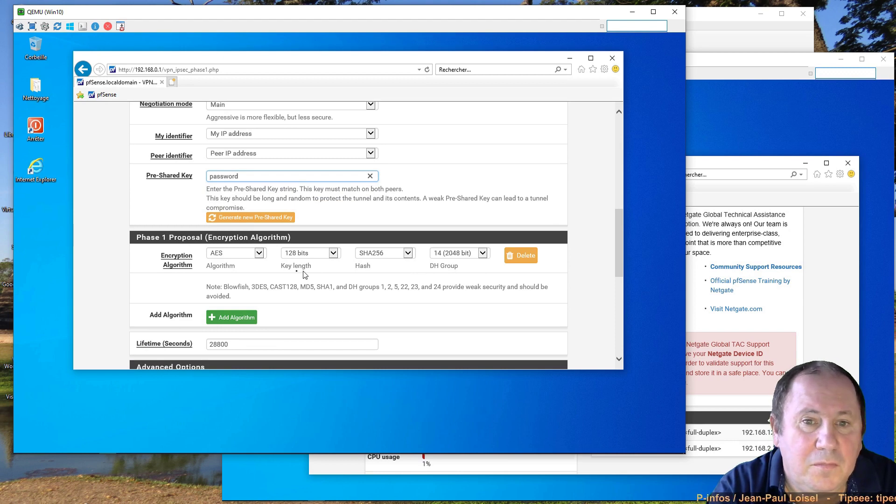
- Scroll through the remaining Phase 1 options, confirming DPD at delay 10 and 5 max failures
scroll(247, 300, "down", 3)
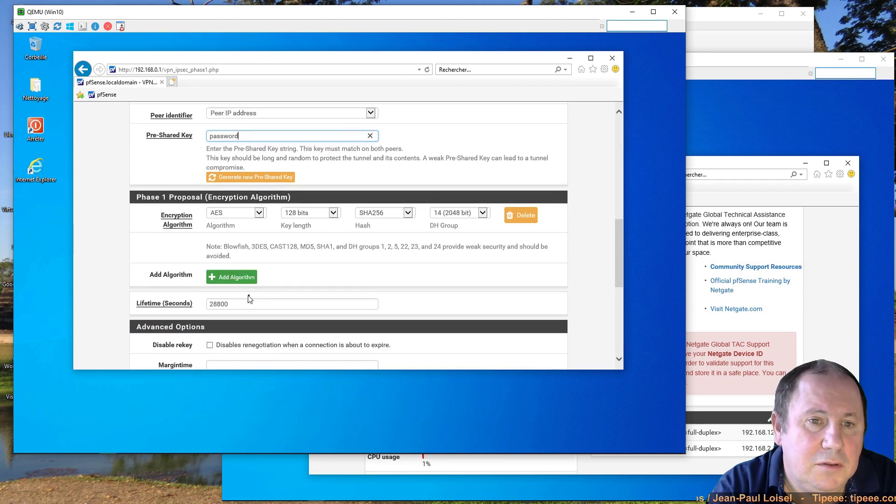
scroll(267, 288, "down", 2)
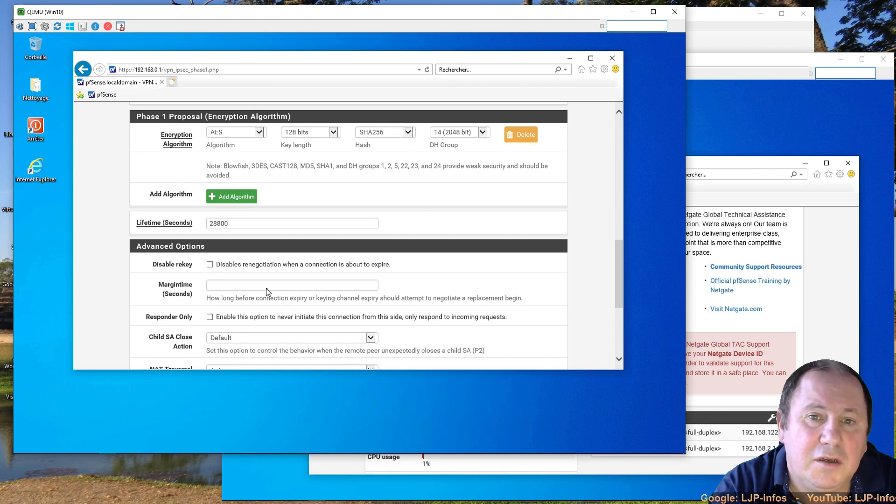
scroll(267, 291, "down", 3)
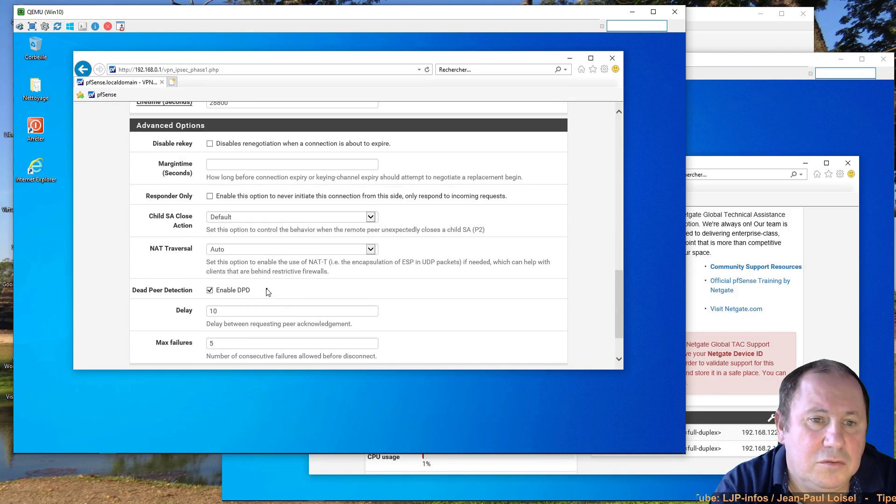
scroll(268, 291, "down", 1)
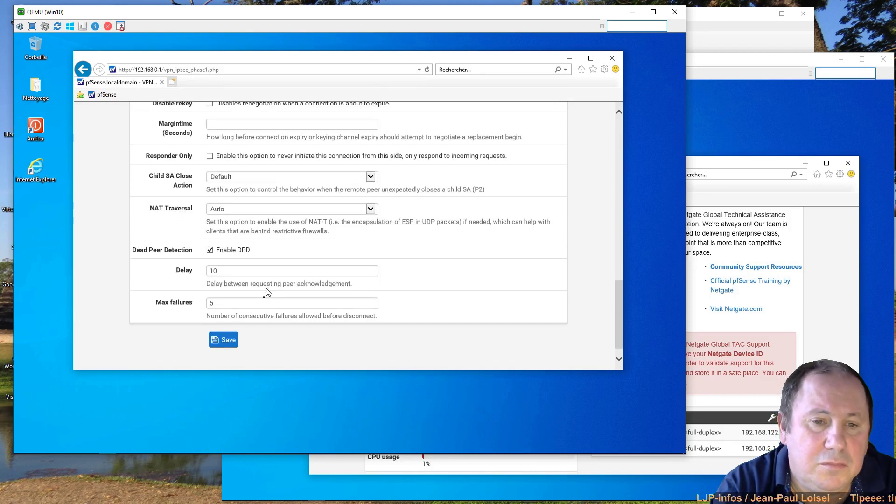
- Save and apply the Phase 1 tunnel, then add a new Phase 2 entry under it
left_click(224, 342)
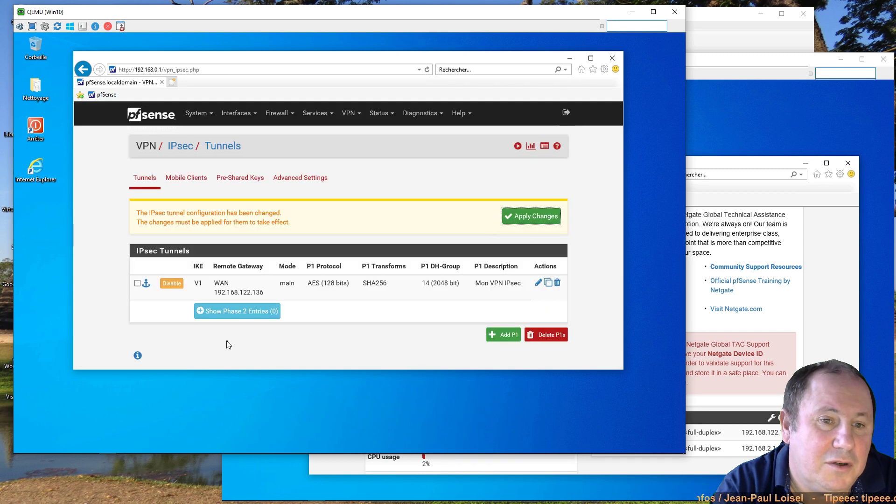
left_click(533, 224)
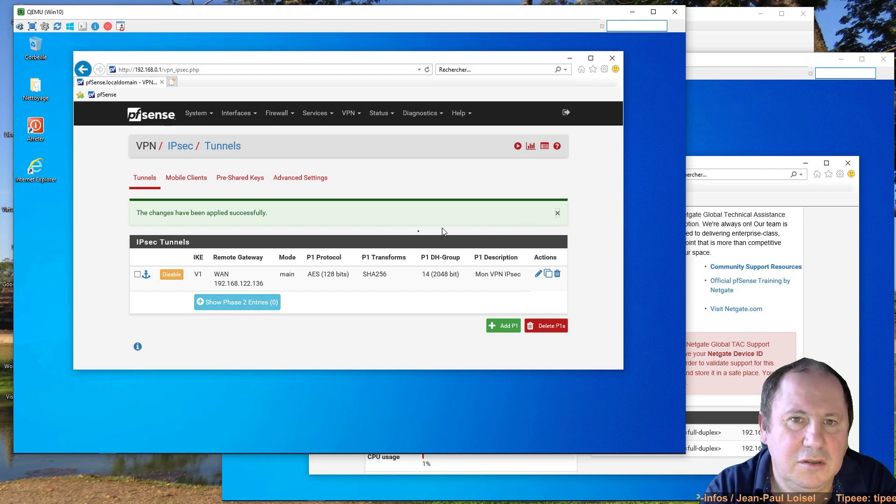
left_click(232, 307)
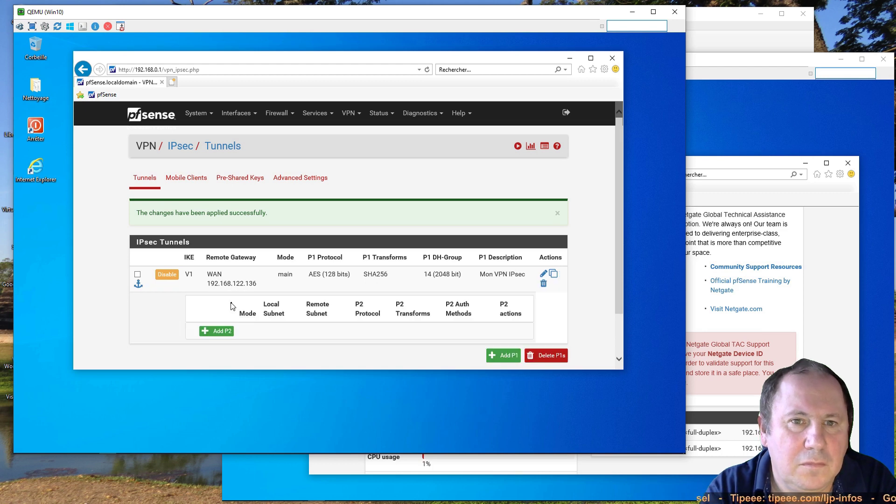
left_click(217, 332)
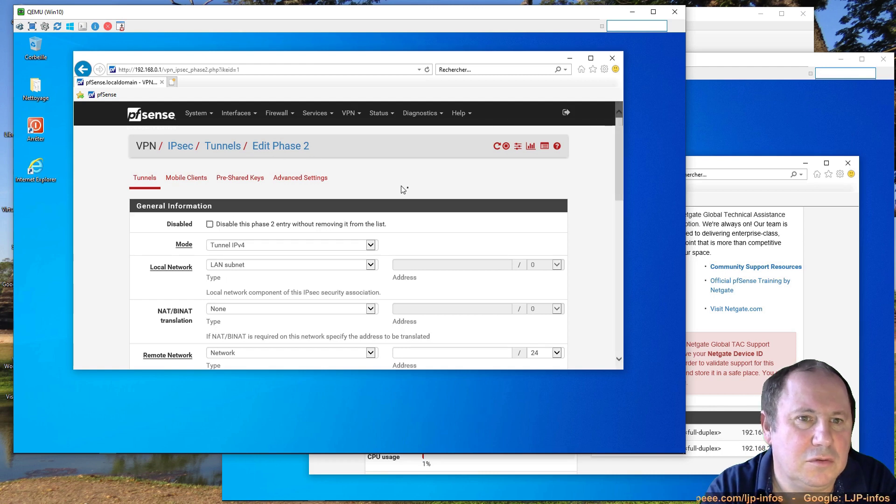
scroll(409, 190, "down", 2)
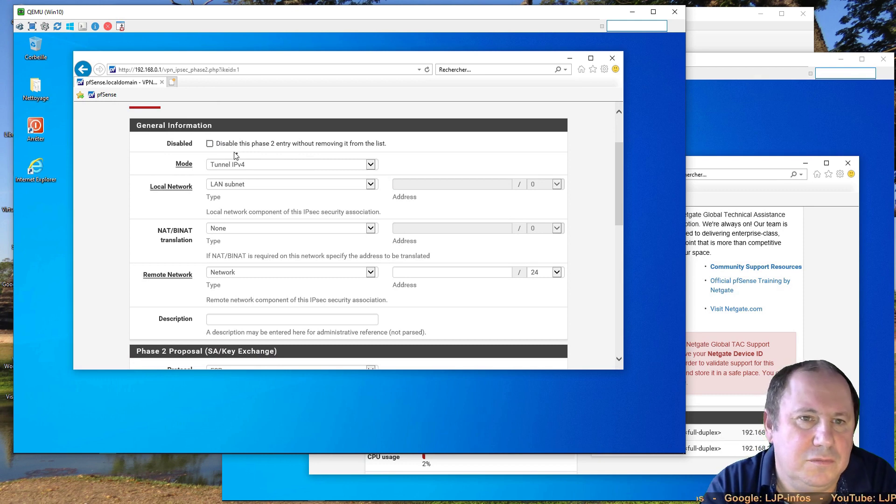
left_click(258, 168)
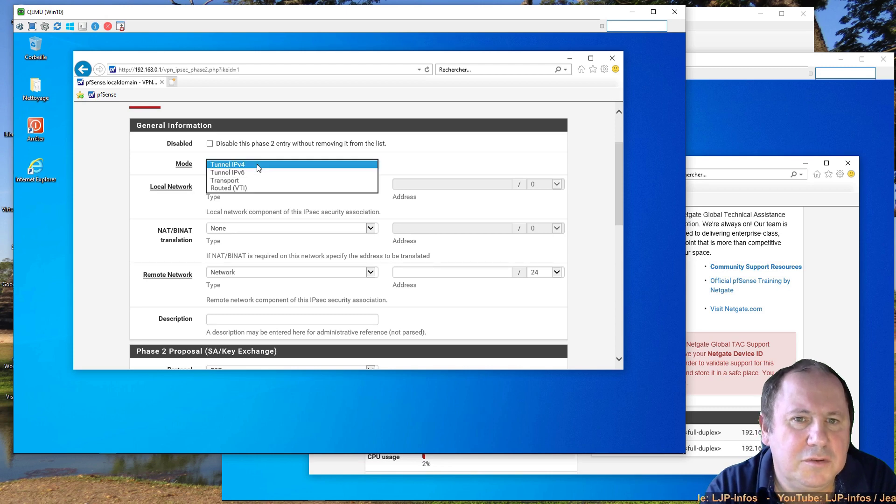
left_click(259, 166)
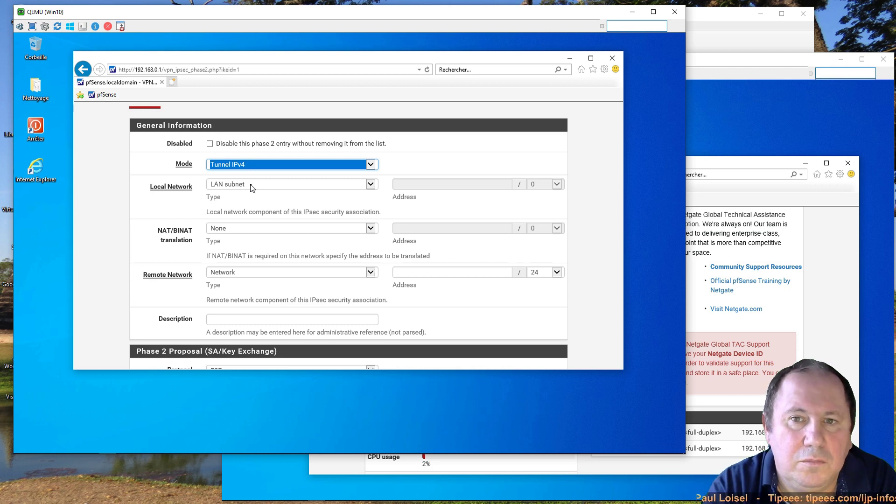
left_click(265, 231)
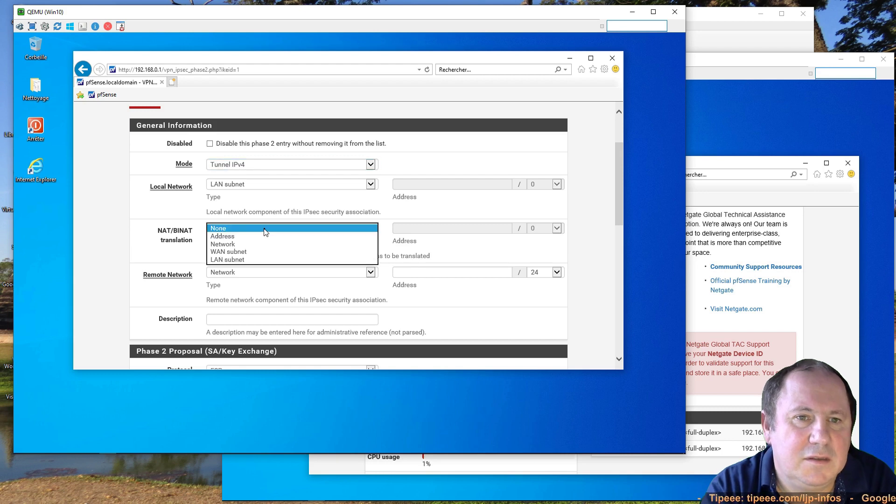
left_click(179, 252)
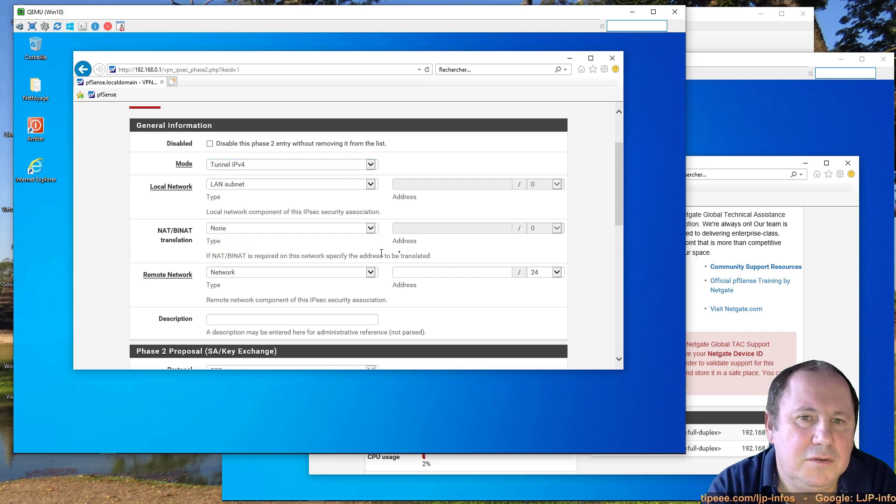
left_click_drag(431, 256, 338, 249)
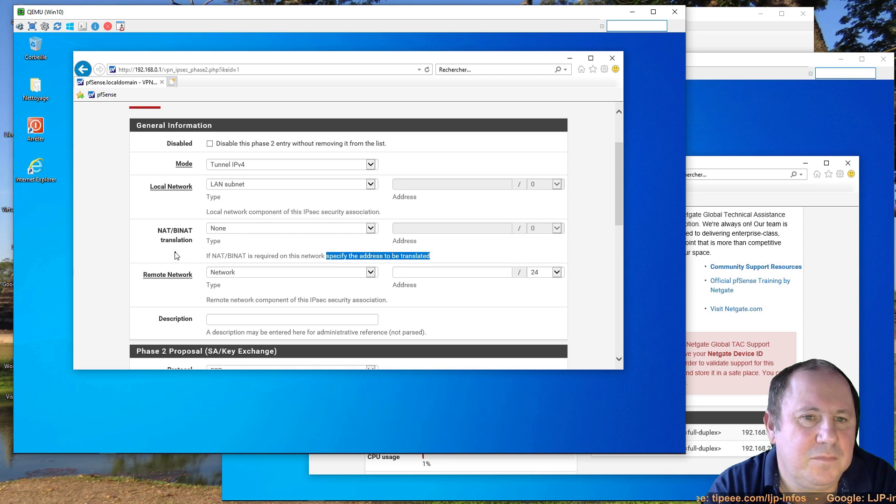
- Enter 192.168.2.0 with the /24 mask as the Phase 2 remote network
left_click(177, 255)
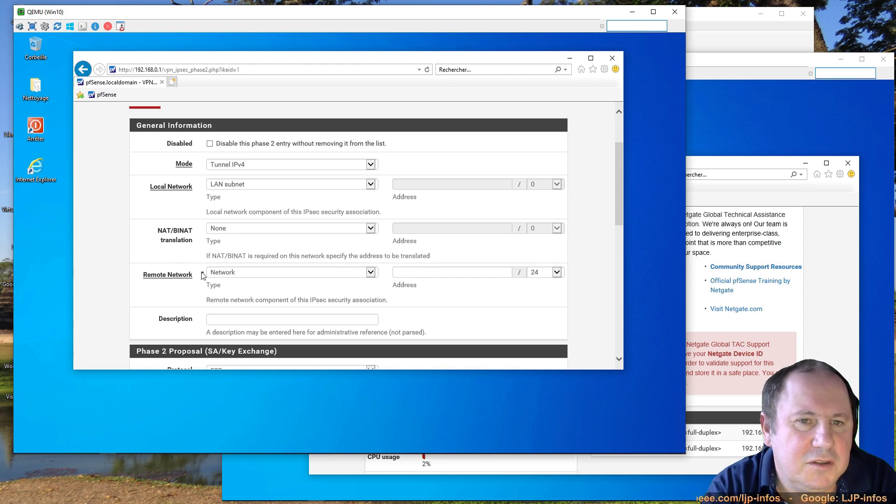
left_click(410, 272)
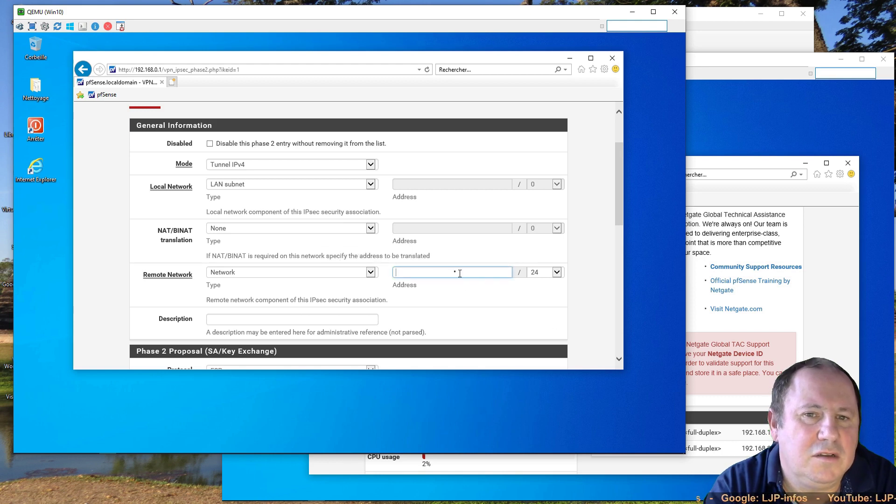
type("192")
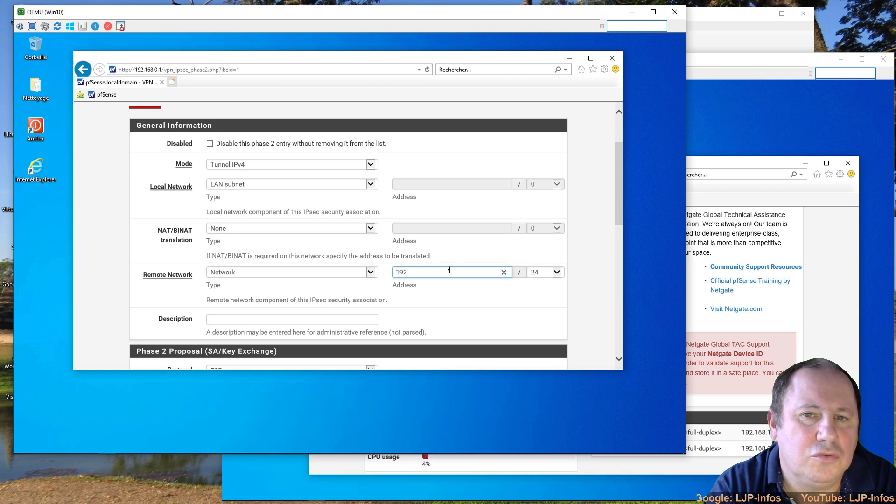
type(".168.2.0")
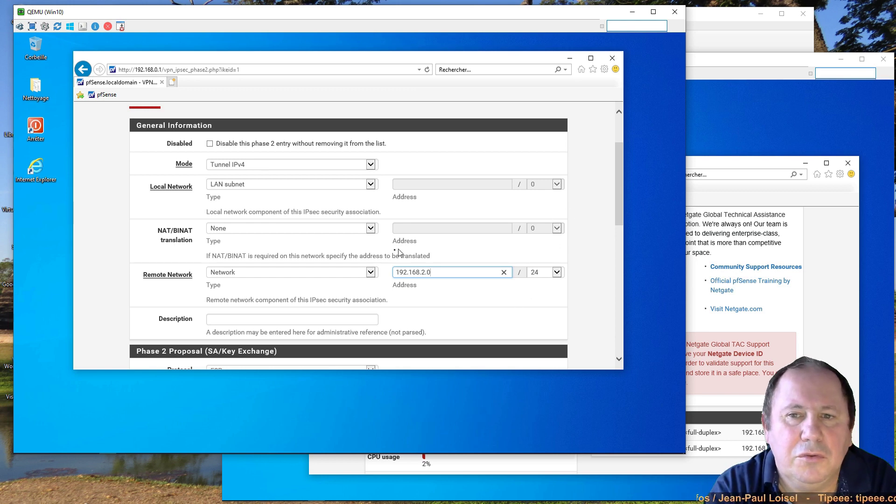
left_click(236, 320)
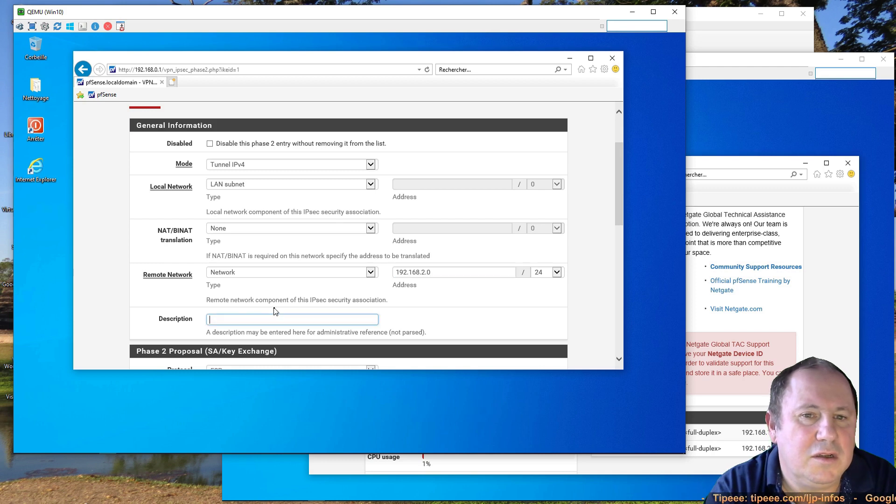
- Keep ESP and use AES128-GCM 128-bit, SHA256, PFS group 14, lifetime 3600 for Phase 2
scroll(274, 310, "down", 4)
scroll(274, 309, "down", 1)
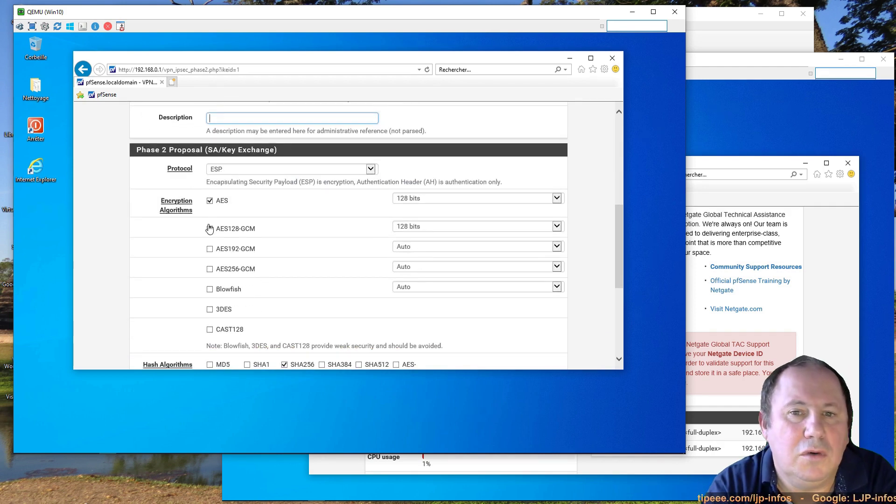
left_click(372, 170)
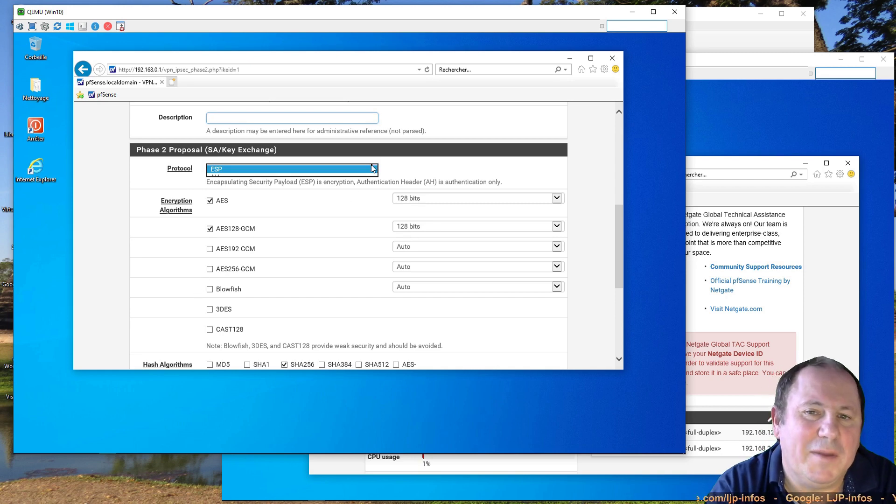
left_click(403, 173)
left_click_drag(426, 183, 522, 185)
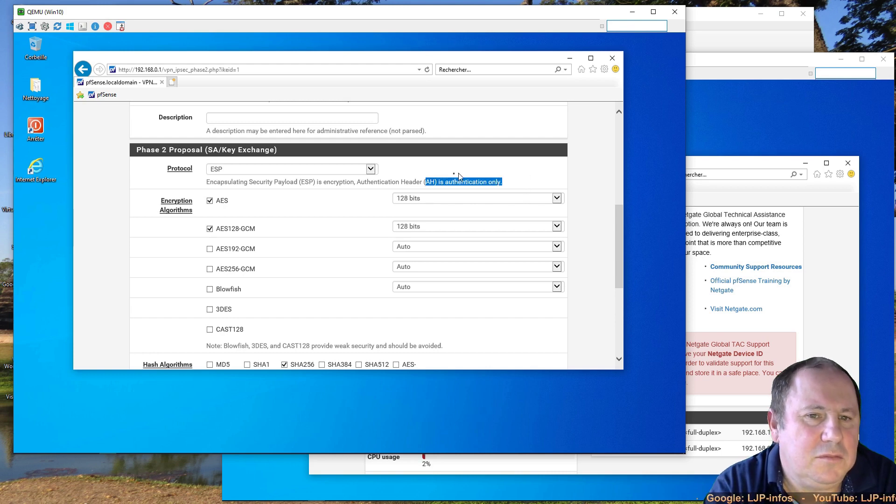
left_click(438, 176)
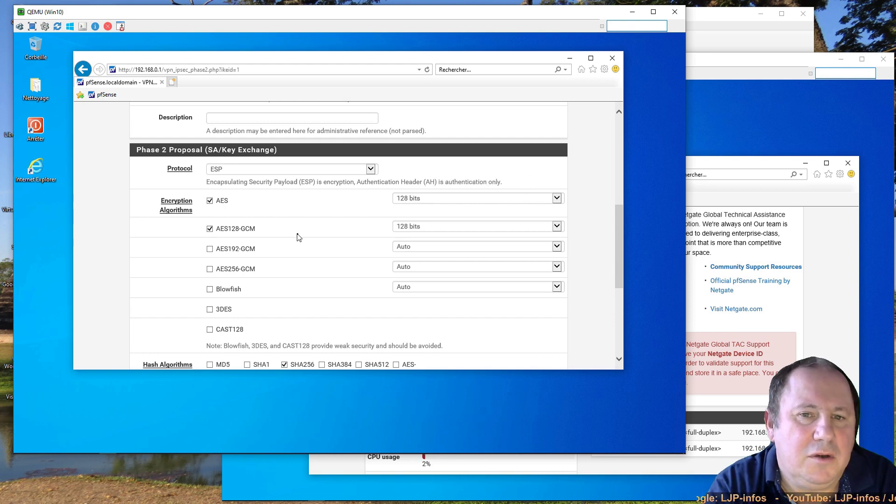
scroll(303, 240, "down", 3)
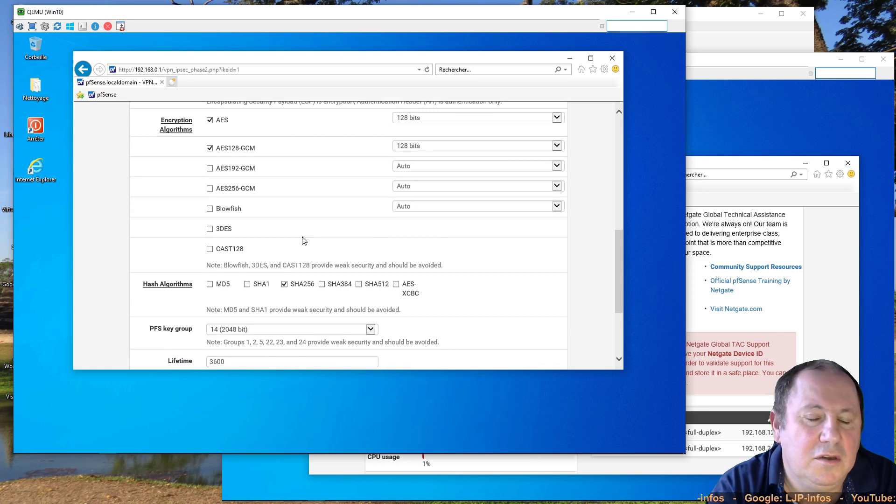
scroll(303, 241, "down", 1)
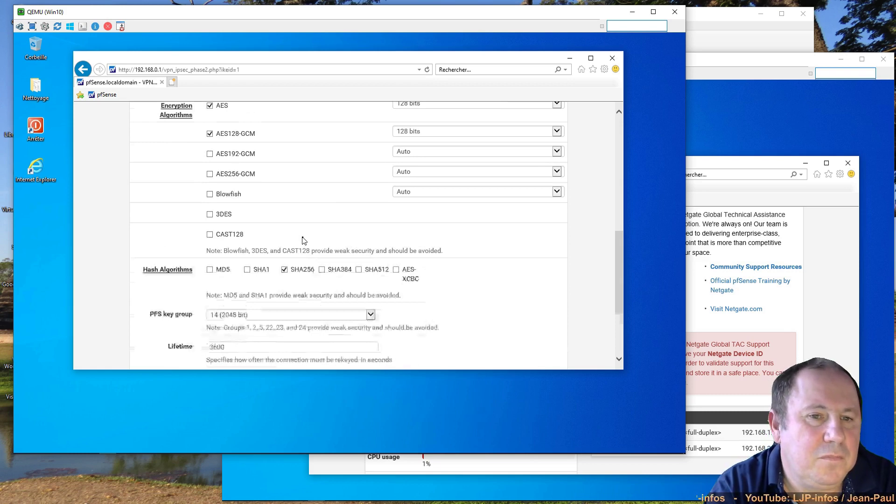
scroll(304, 240, "down", 3)
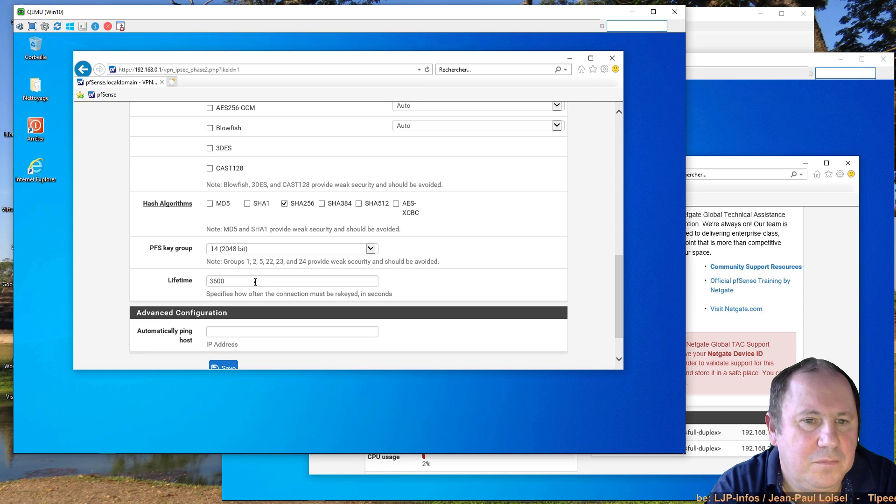
scroll(255, 281, "down", 2)
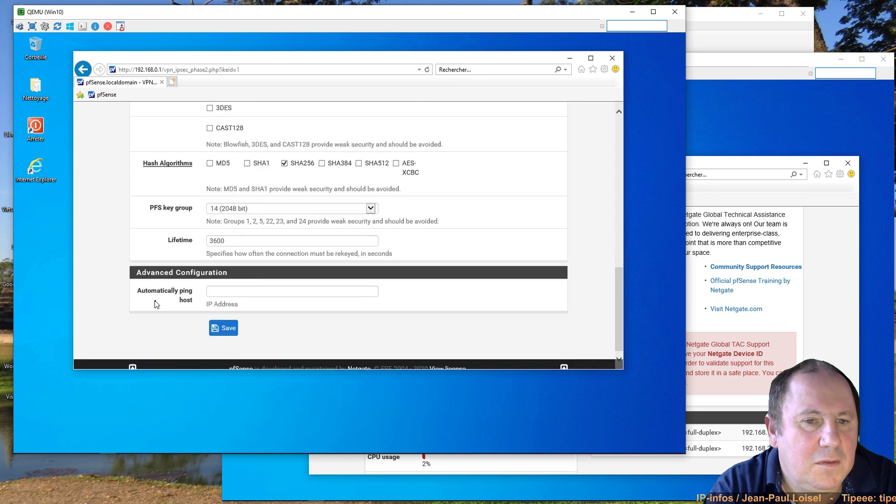
- Set the automatic ping host to 192.168.2.1 and save the Phase 2 entry
left_click(216, 289)
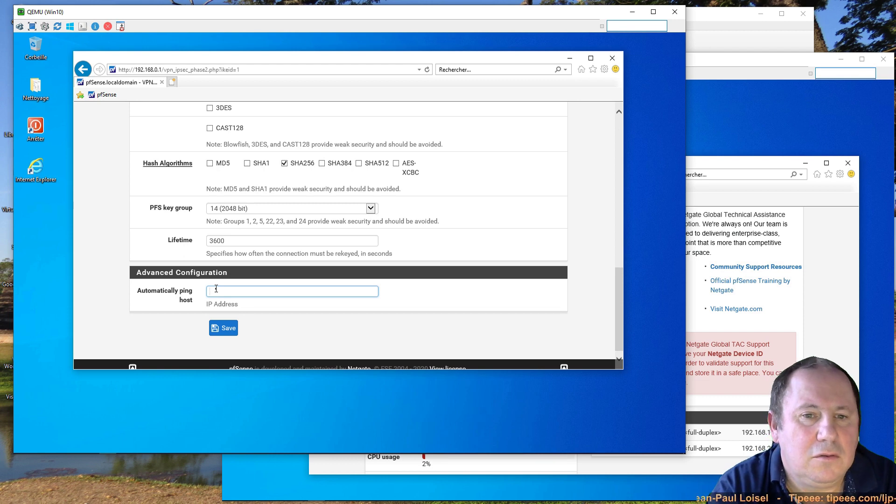
type("192.168")
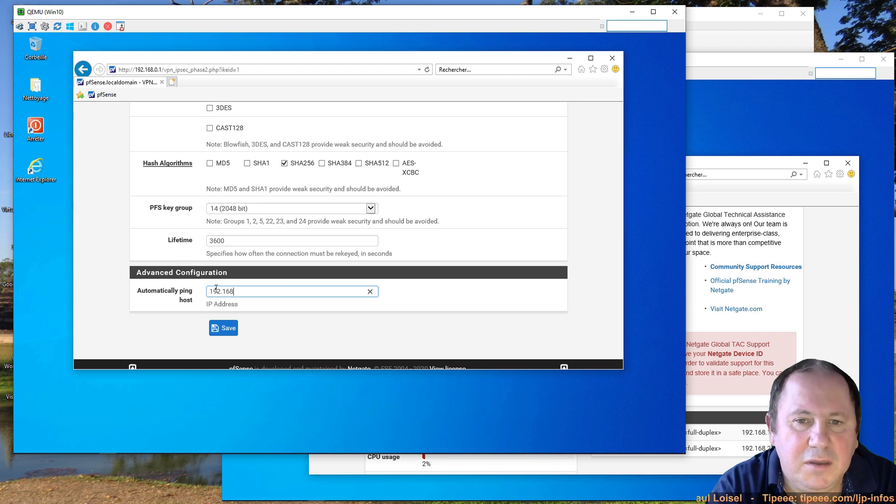
type(".2.1")
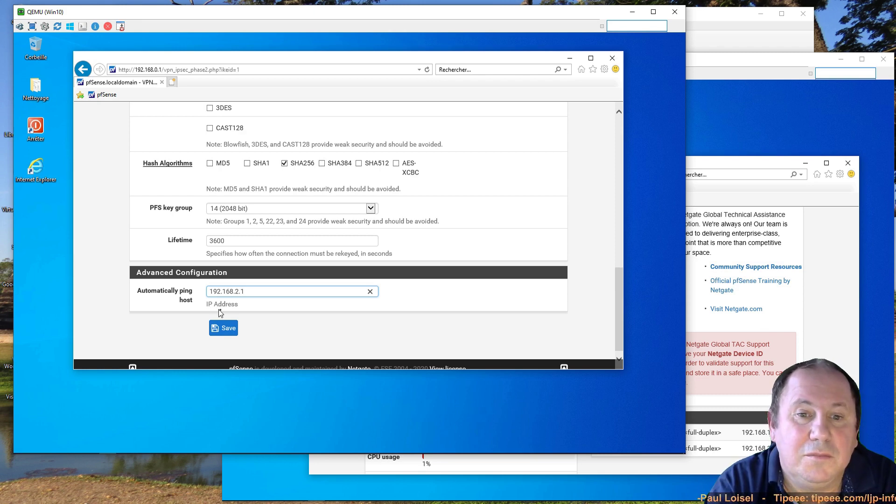
left_click(223, 330)
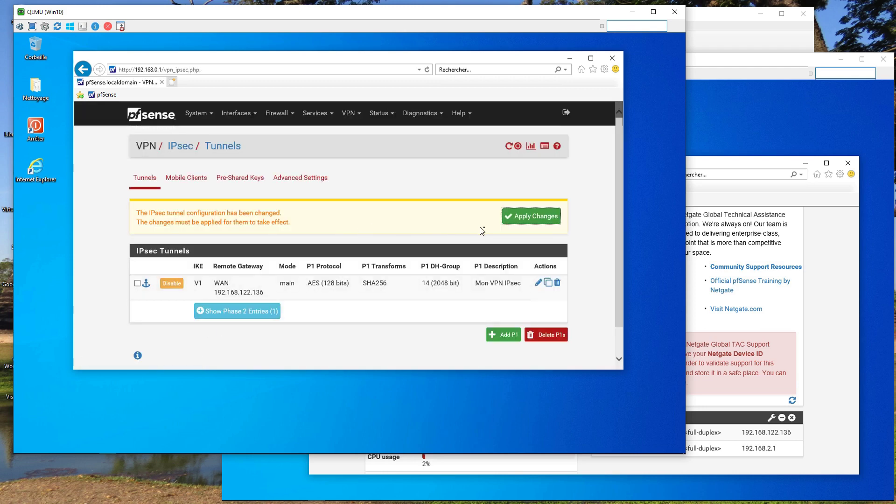
- Apply the IPsec changes and expand the Phase 2 entry tunnelling LAN to 192.168.2.0/24
left_click(531, 220)
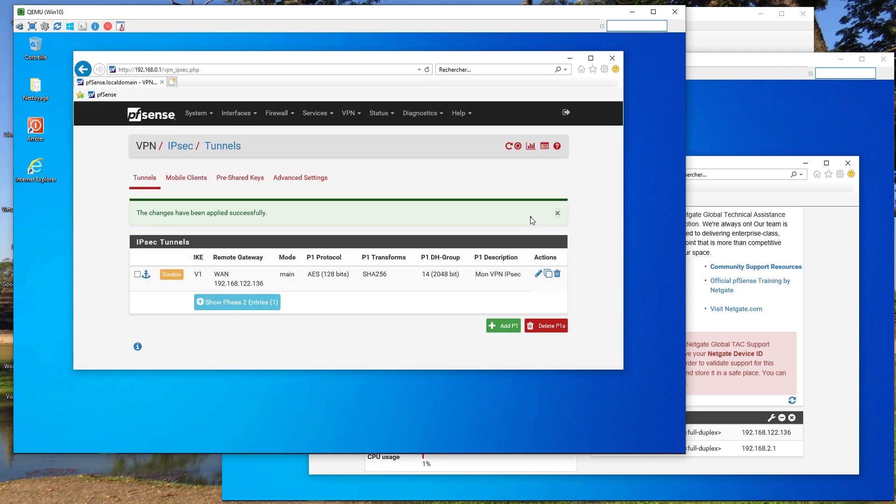
left_click(199, 307)
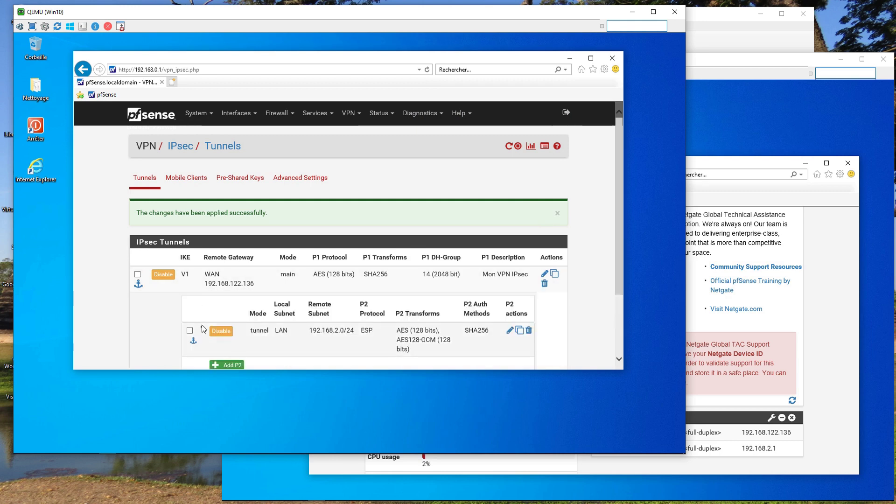
scroll(175, 325, "down", 2)
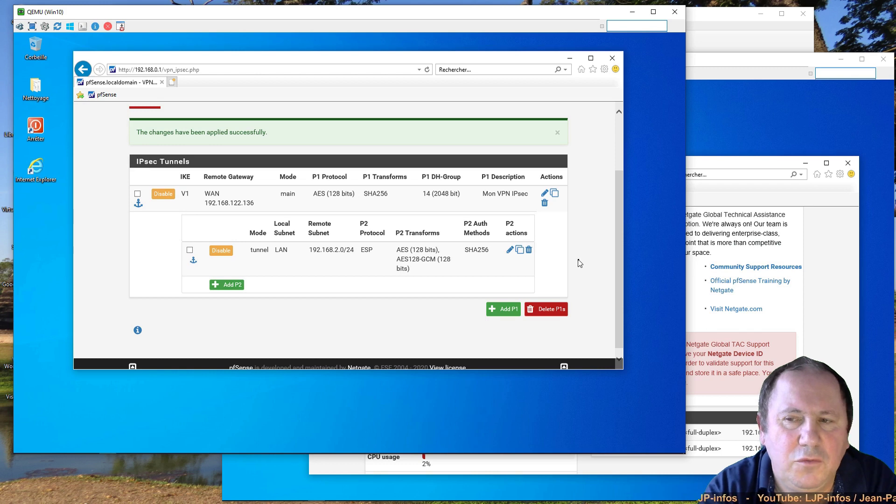
scroll(578, 261, "up", 3)
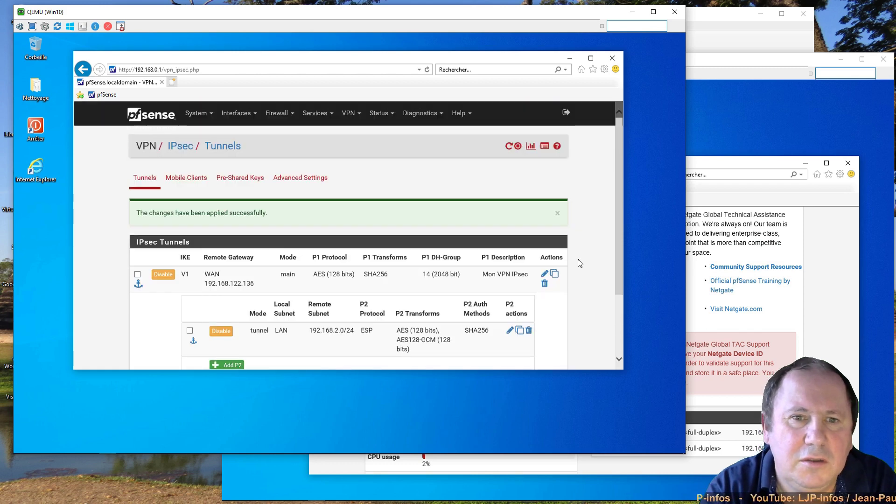
- Go to Firewall > Rules and view the LAN tab's three default rules, glancing at IPsec
left_click(283, 118)
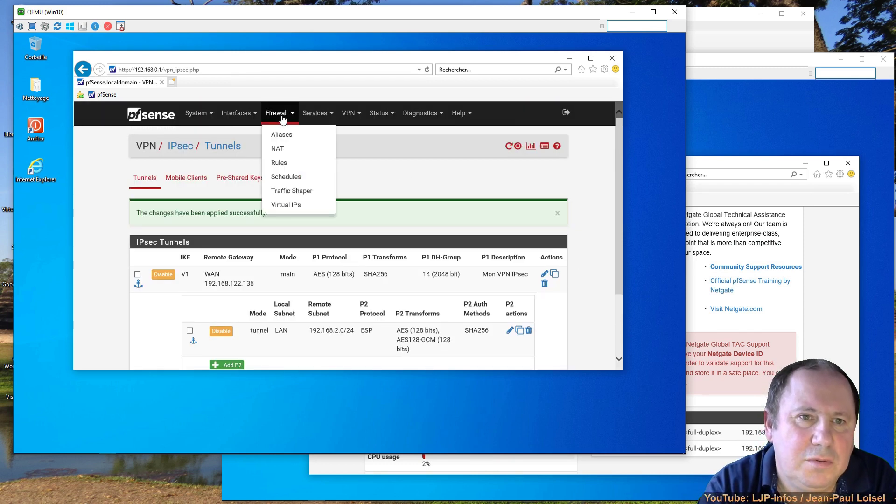
left_click(277, 163)
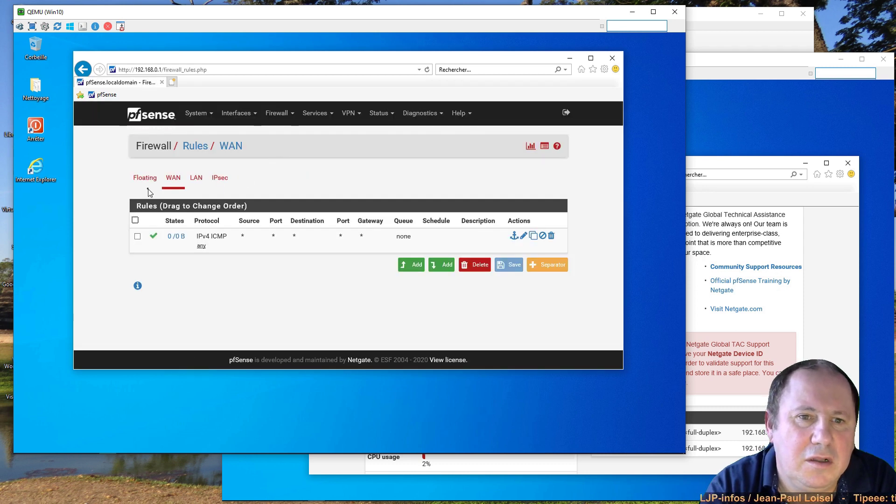
left_click(195, 181)
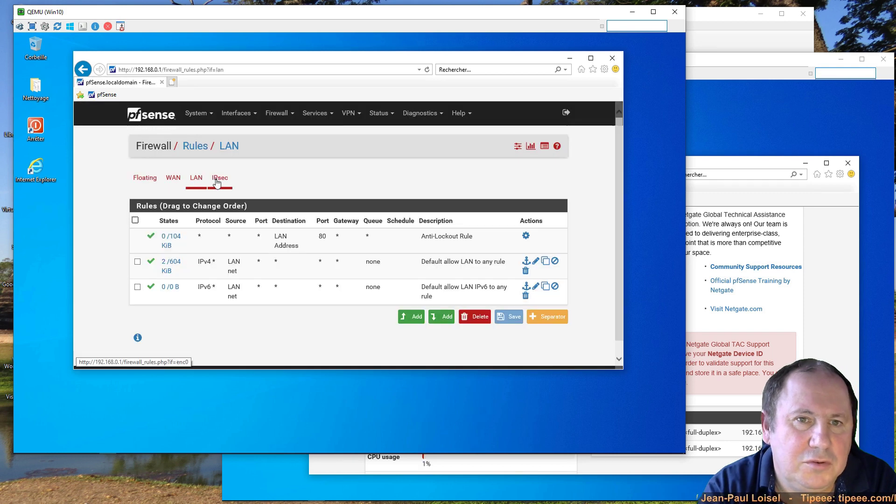
left_click(217, 182)
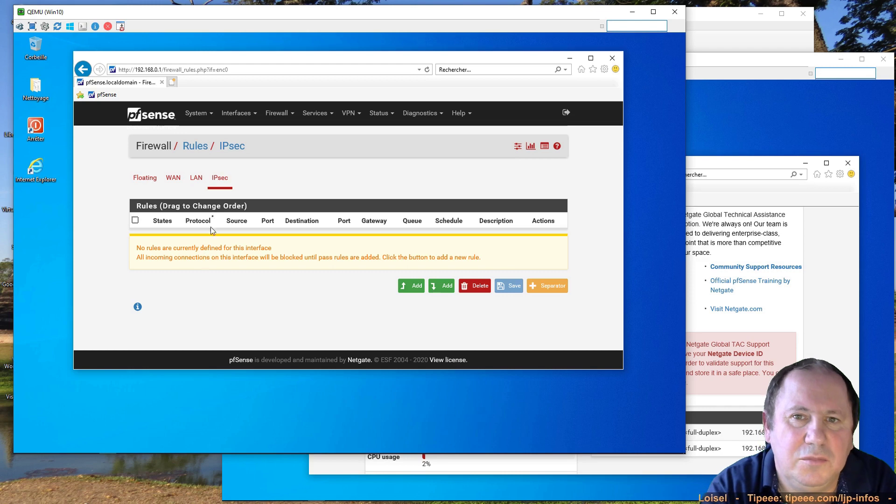
left_click(195, 180)
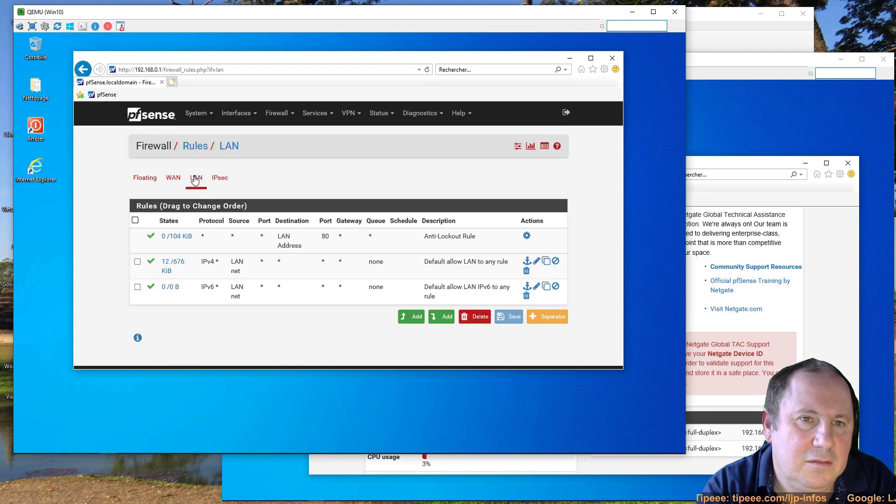
- Save a new LAN pass rule for any protocol from LAN net to 192.168.2.0/24
left_click(441, 318)
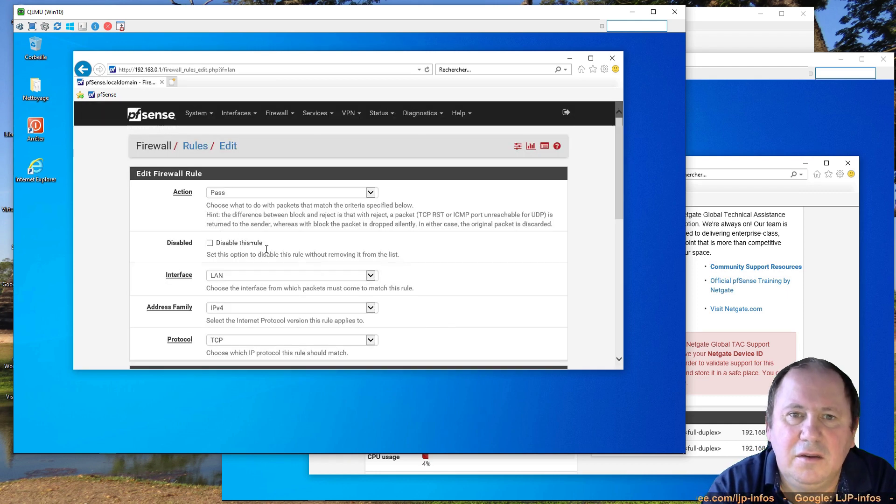
scroll(294, 215, "down", 2)
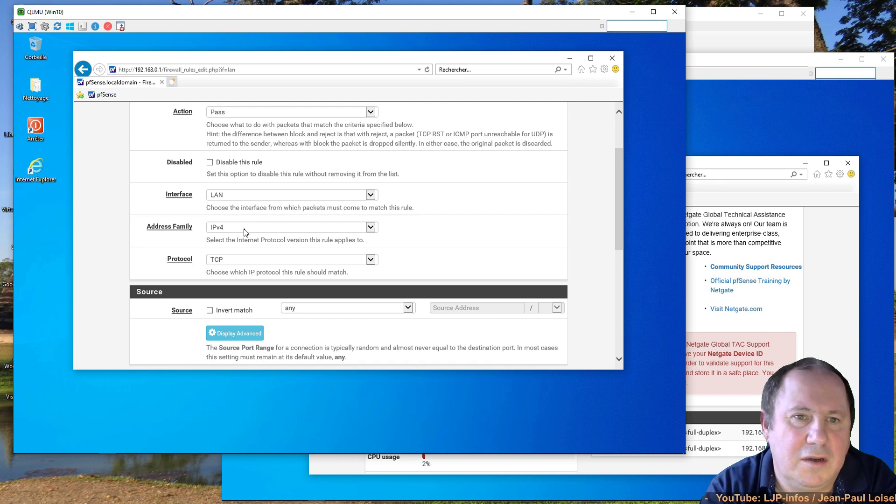
scroll(279, 231, "down", 3)
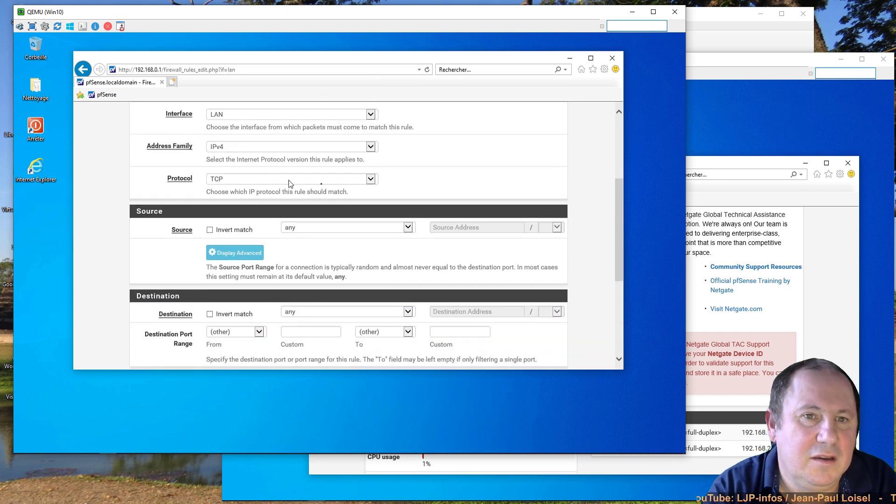
left_click(371, 180)
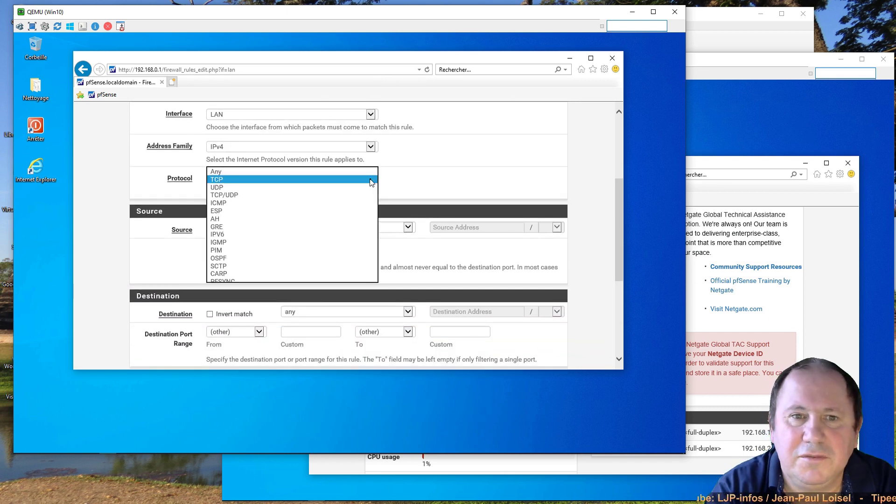
left_click(253, 172)
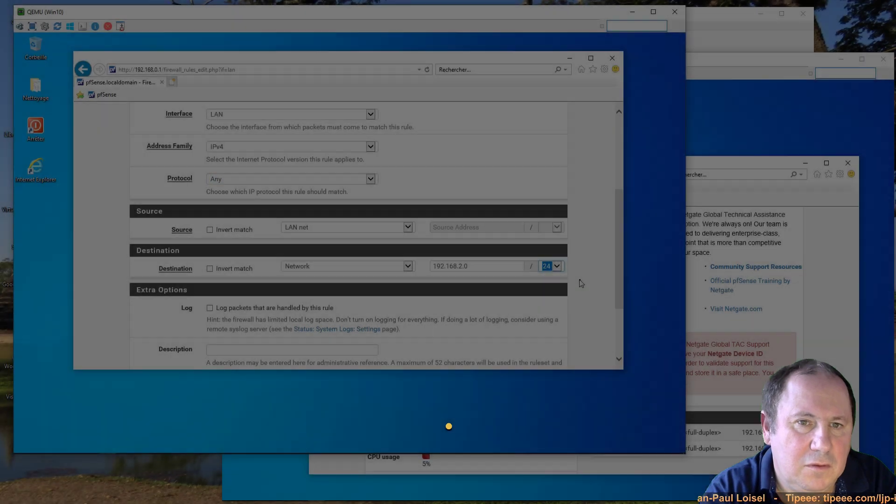
scroll(581, 283, "down", 3)
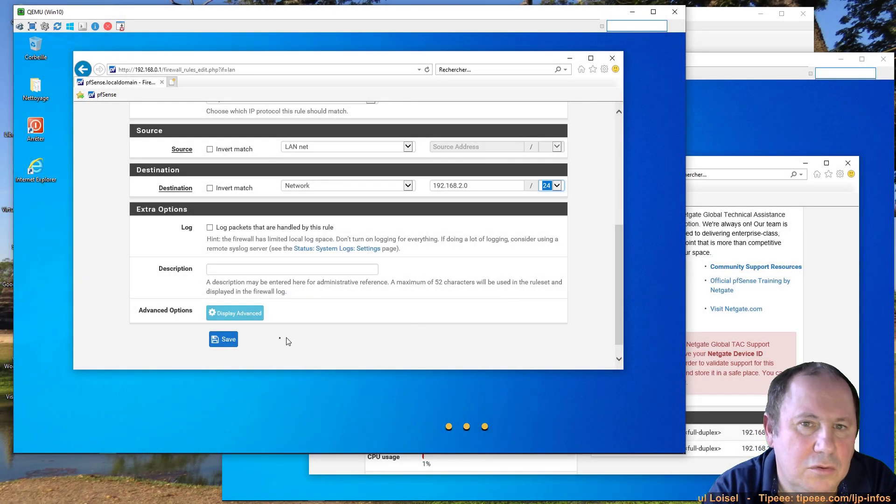
left_click(226, 341)
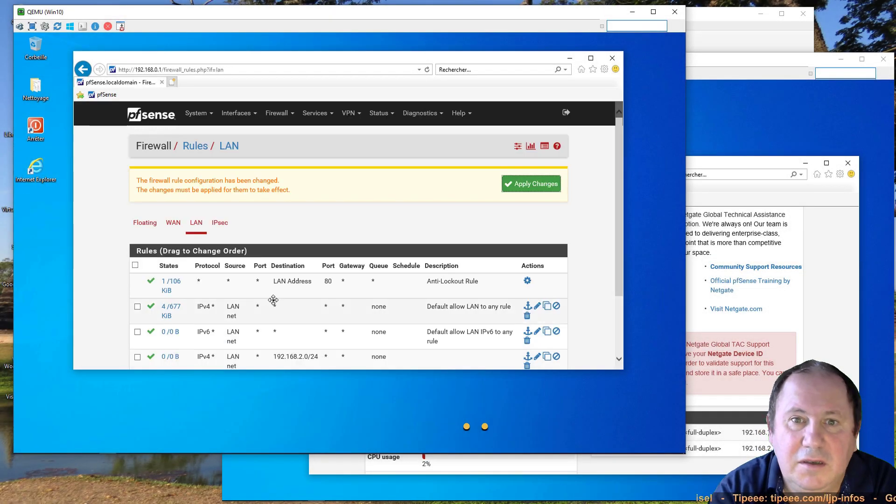
- Apply the pending LAN firewall rule change
scroll(272, 299, "down", 3)
left_click(553, 106)
scroll(185, 287, "down", 3)
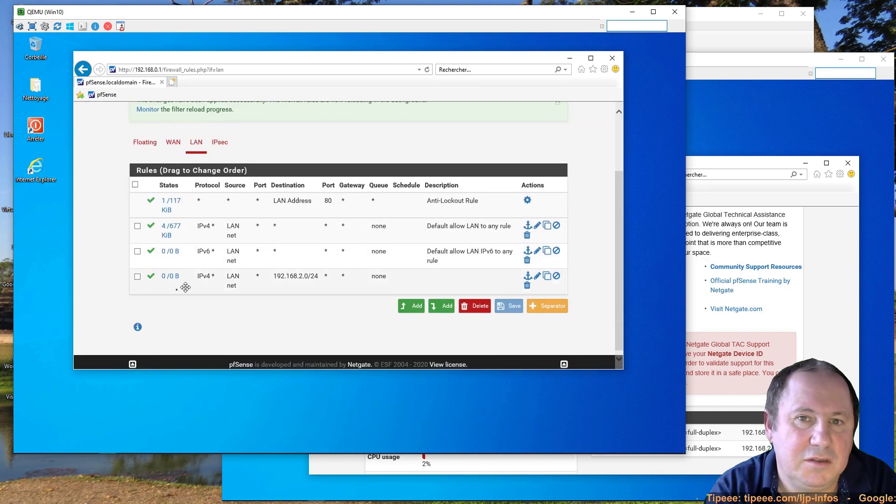
scroll(329, 296, "up", 1)
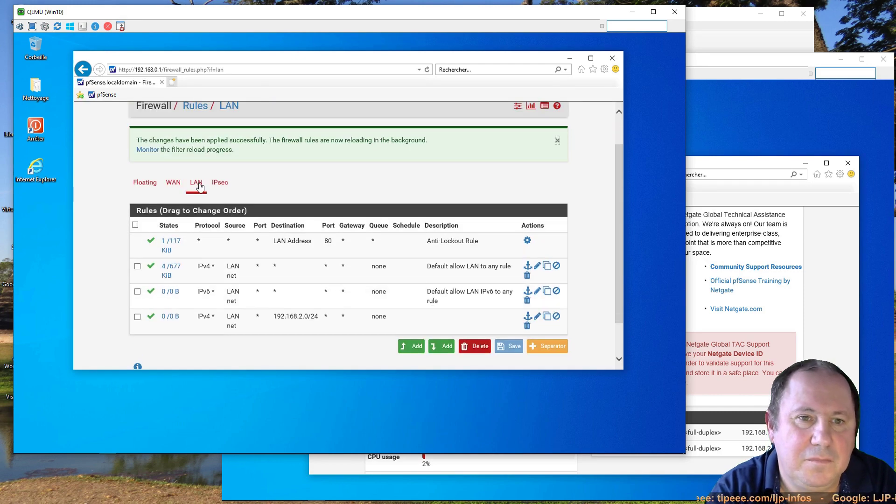
- Add, save and apply an IPsec pass rule from 192.168.2.0/24 to LAN net
left_click(220, 183)
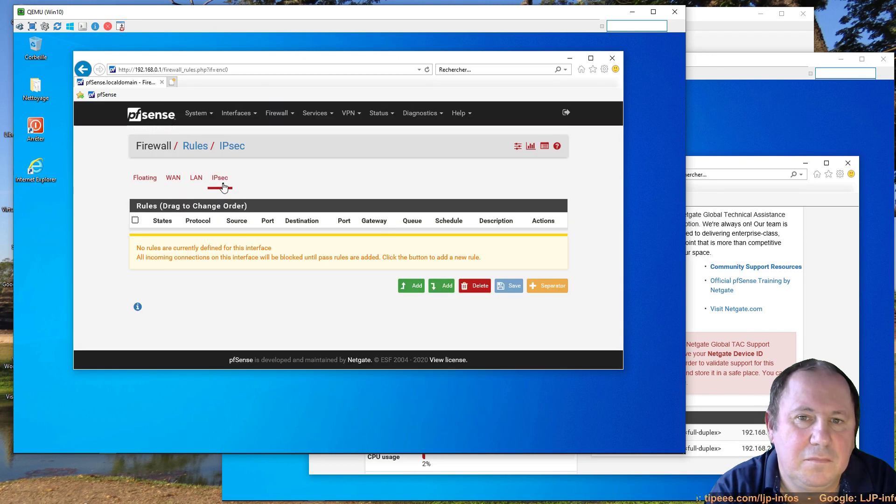
left_click(444, 290)
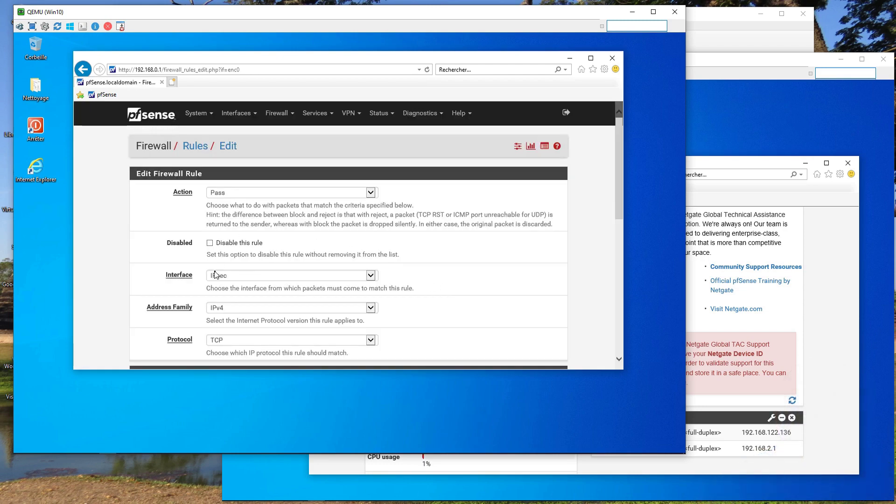
left_click(371, 275)
left_click(371, 276)
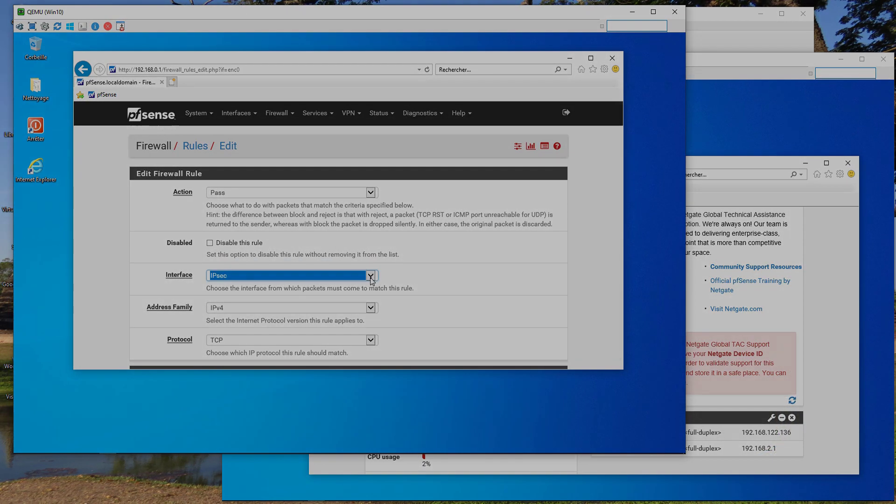
scroll(372, 280, "down", 15)
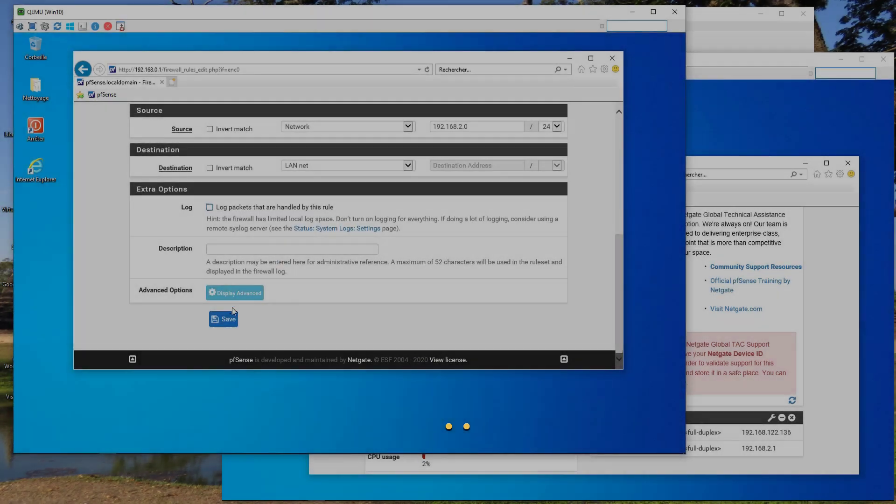
left_click(228, 319)
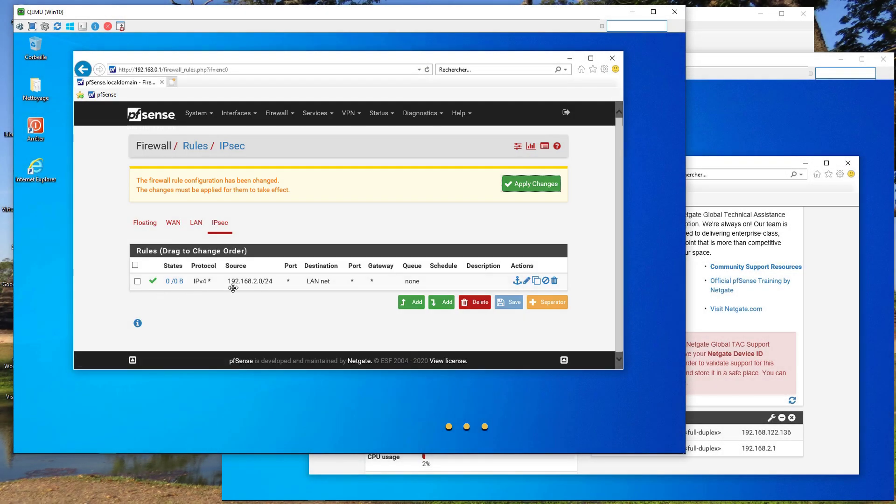
left_click(530, 185)
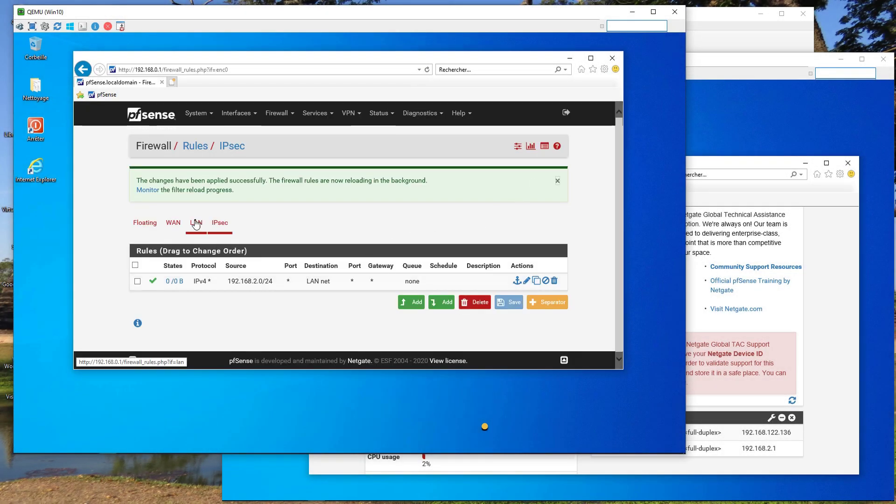
left_click(195, 224)
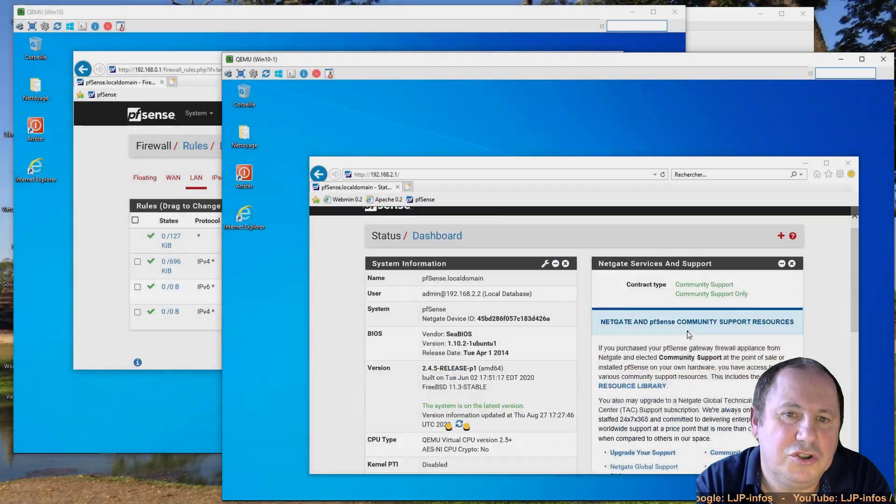
- On the second firewall, view the IPsec tunnel's Phase 2 entries, then its WAN firewall rules
scroll(689, 334, "up", 1)
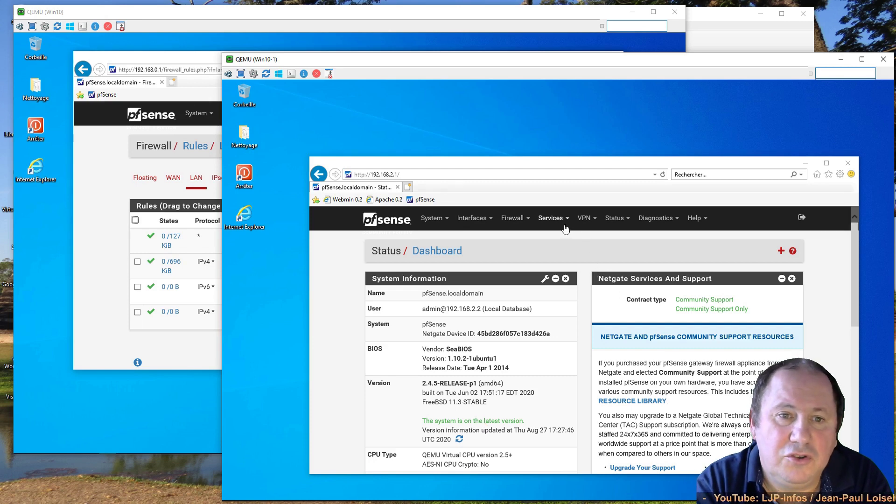
left_click(584, 219)
left_click(589, 240)
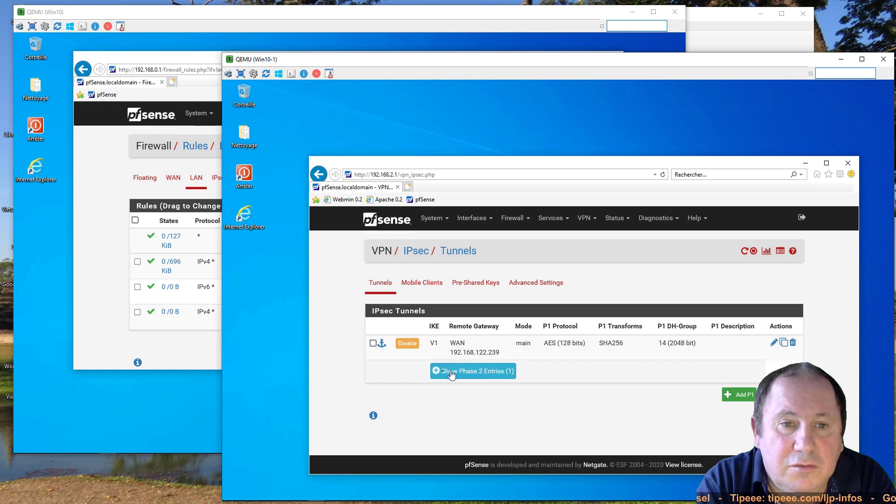
left_click(434, 372)
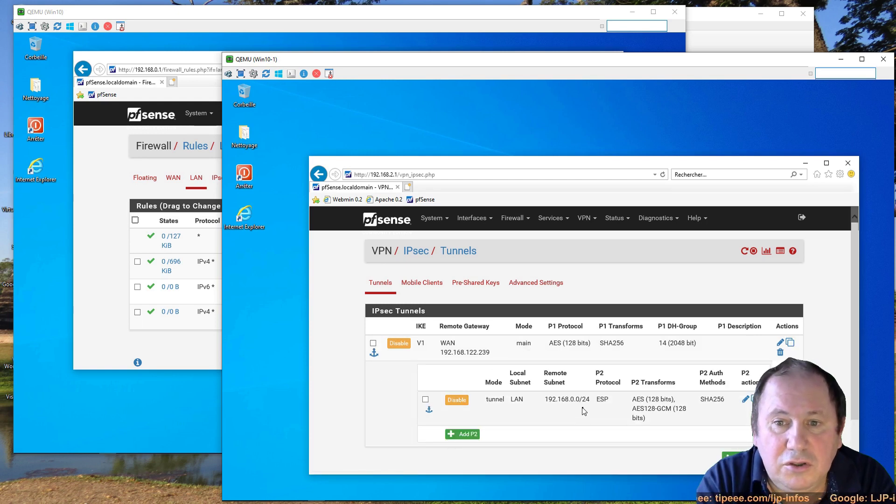
left_click(513, 219)
left_click(514, 267)
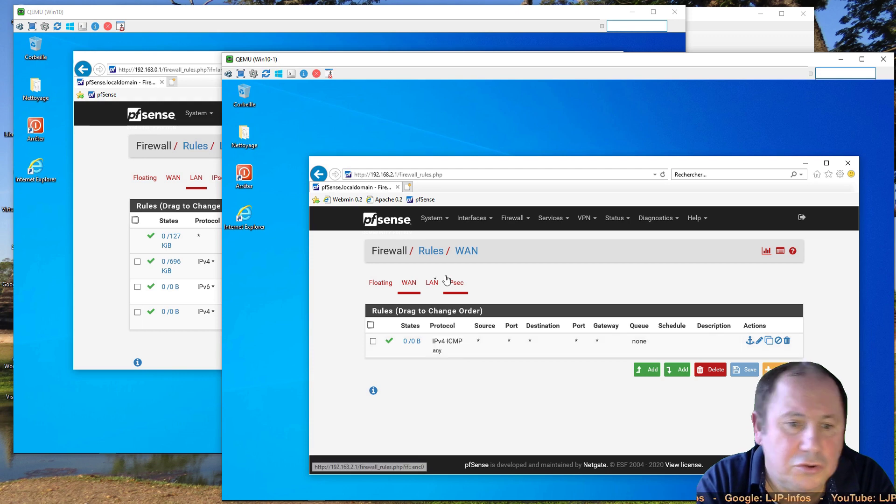
- Check the second firewall's LAN rules, then its IPsec rules allowing 192.168.0.0/24 to LAN net
left_click(430, 283)
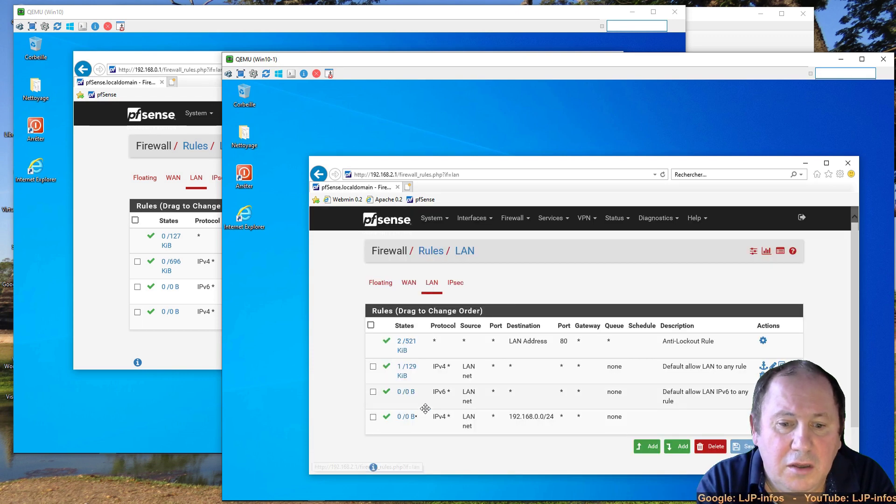
left_click(455, 282)
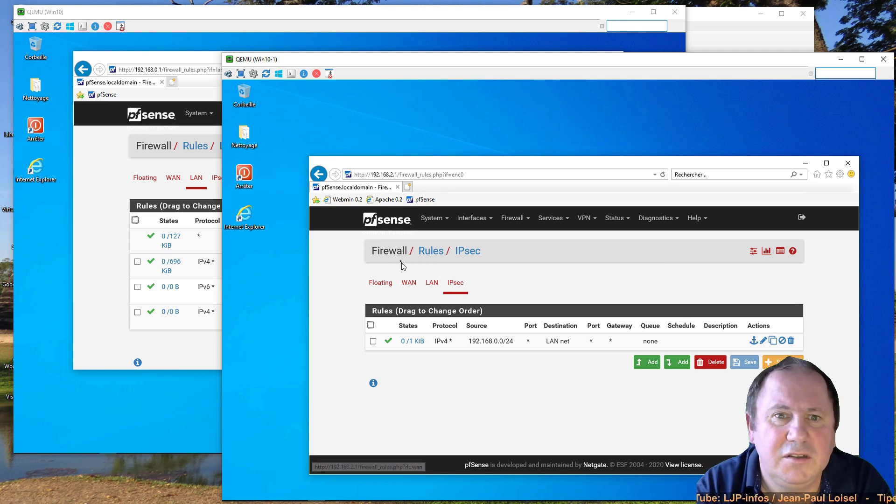
- Load the Apache2 Debian default page from 192.168.0.2 via the 'Apache 0.2' favorite, then switch to GNS3
left_click(381, 200)
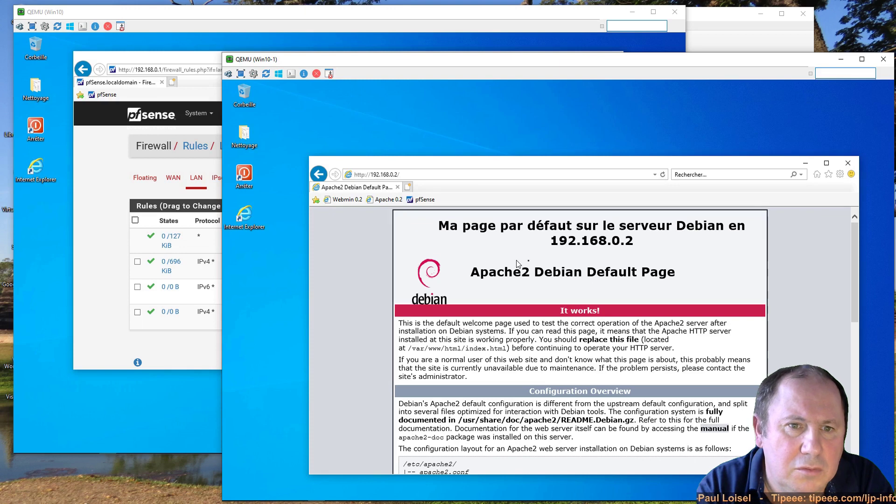
left_click(694, 47)
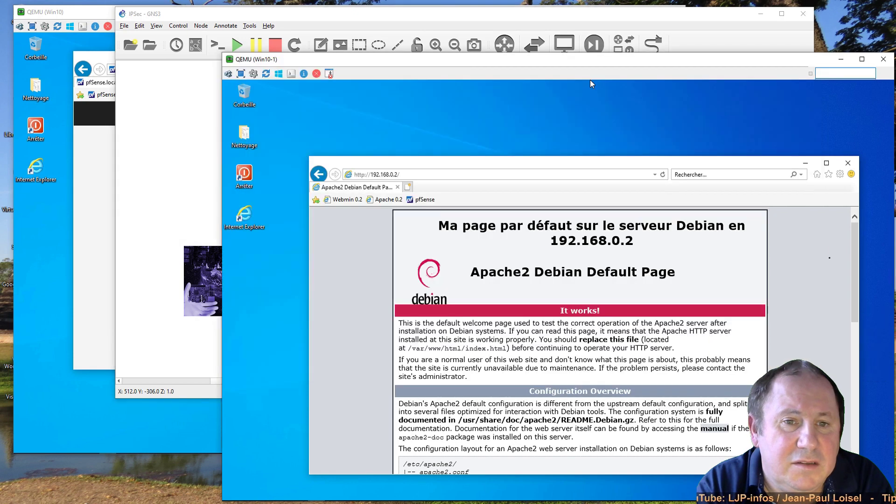
- Bring the QEMU Win10-1 window, still showing the Apache page, back in front of GNS3
left_click(816, 181)
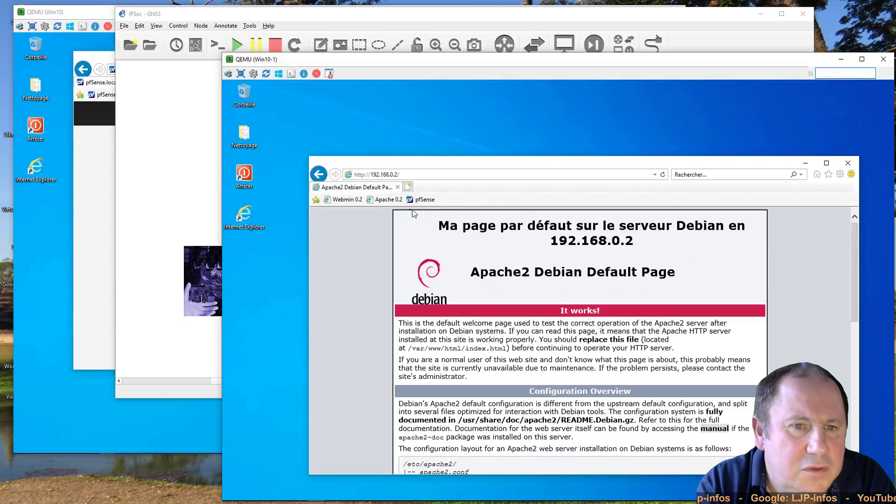
- Reach the Webmin login at 192.168.0.2:10000 via the 'Webmin 0.2' favorite, bypassing the certificate warning, then close Internet Explorer
left_click(346, 200)
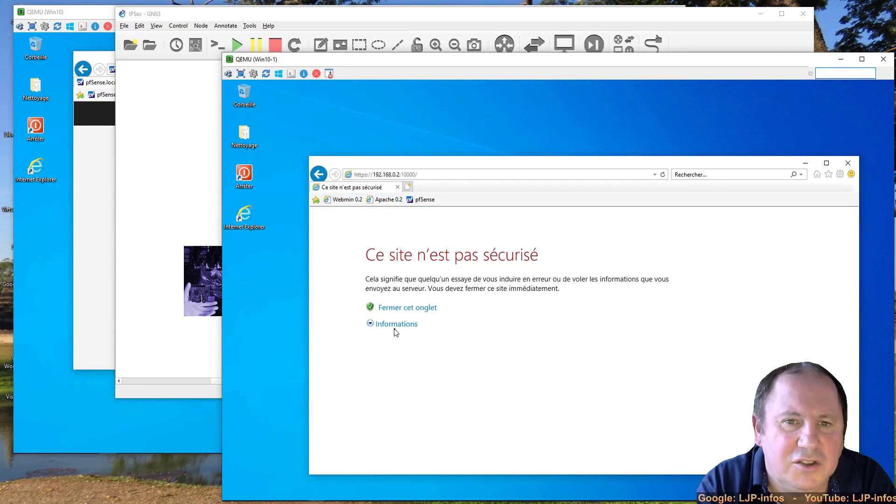
left_click(394, 325)
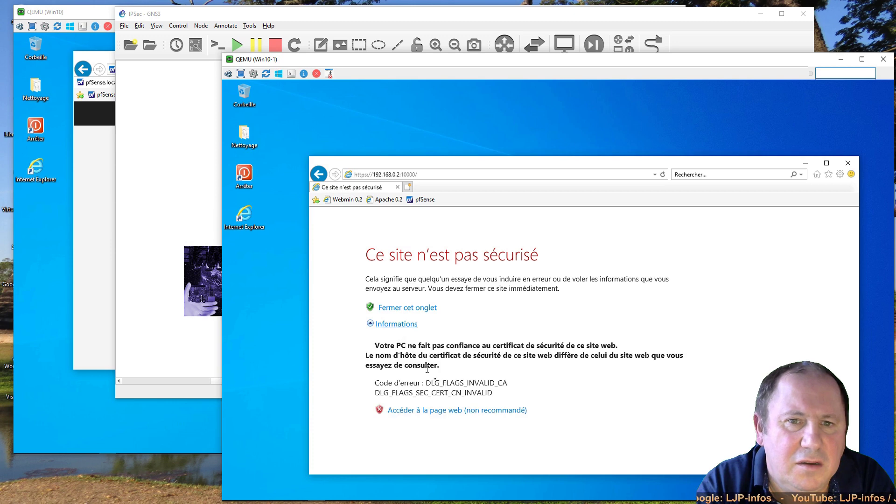
left_click(446, 410)
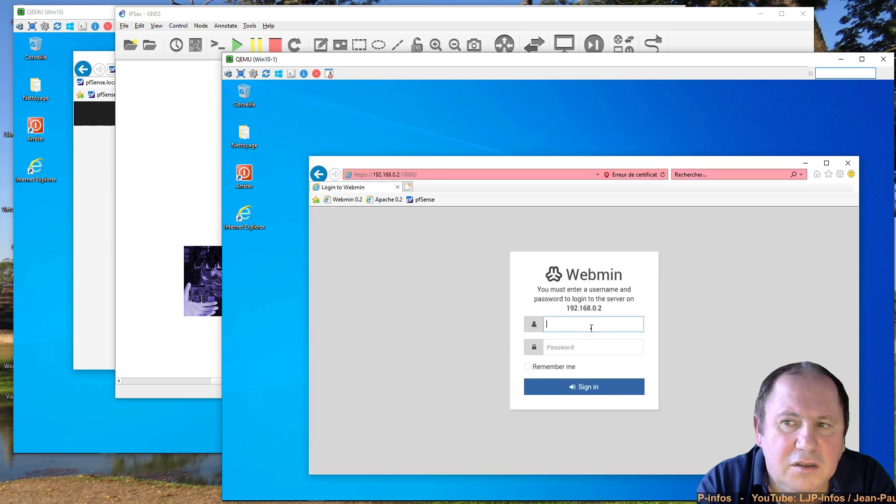
left_click_drag(603, 308, 566, 308)
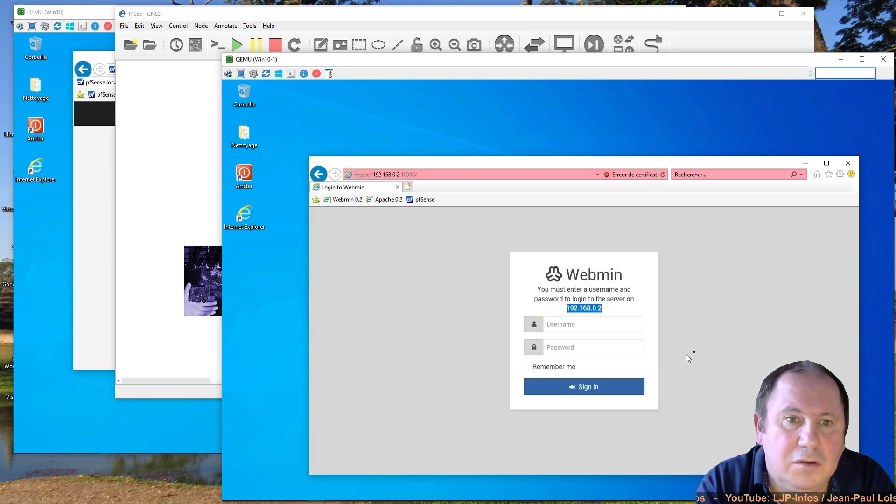
left_click(707, 349)
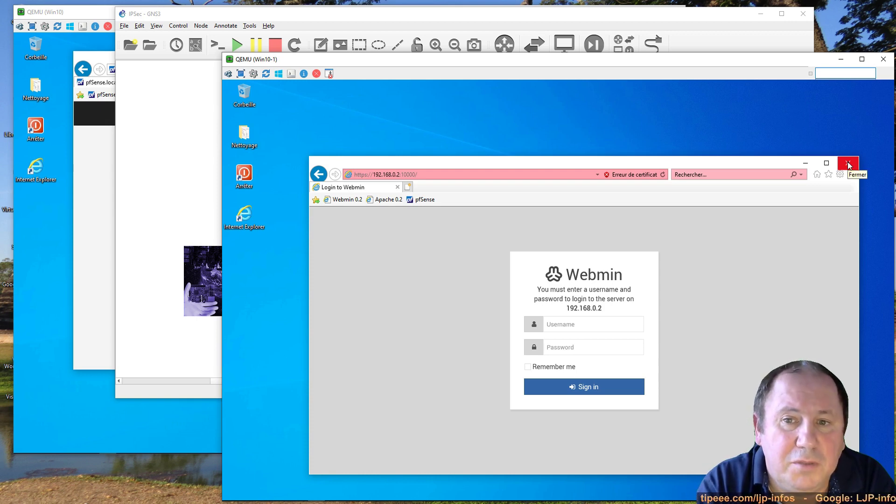
left_click(848, 164)
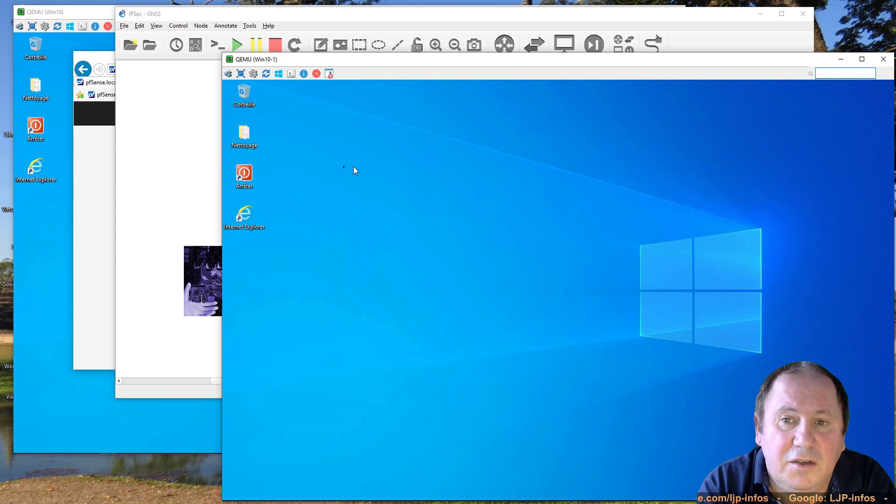
- Shut down Win10-1, then close Win10's pfSense rules browser and shut Win10 down too
double_click(248, 177)
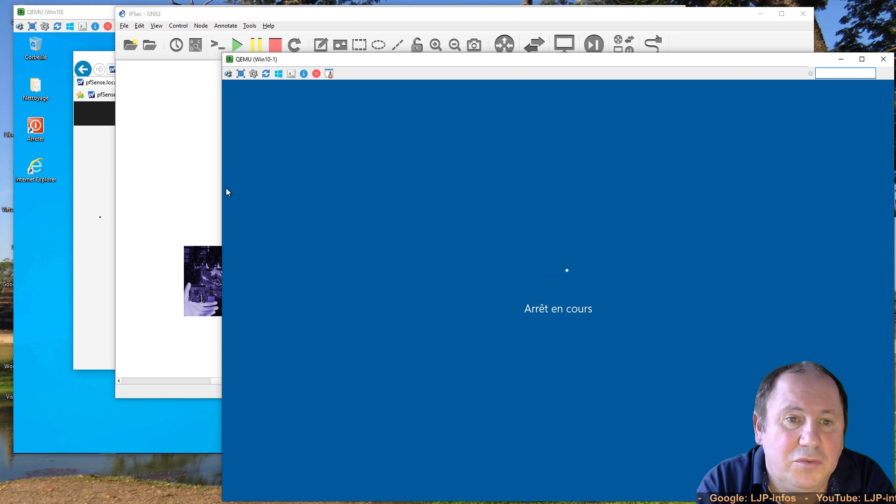
left_click(99, 218)
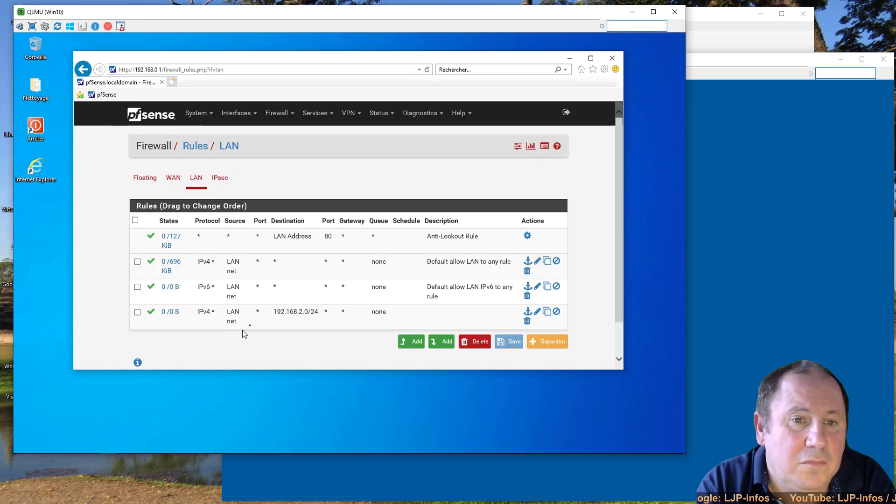
left_click(613, 58)
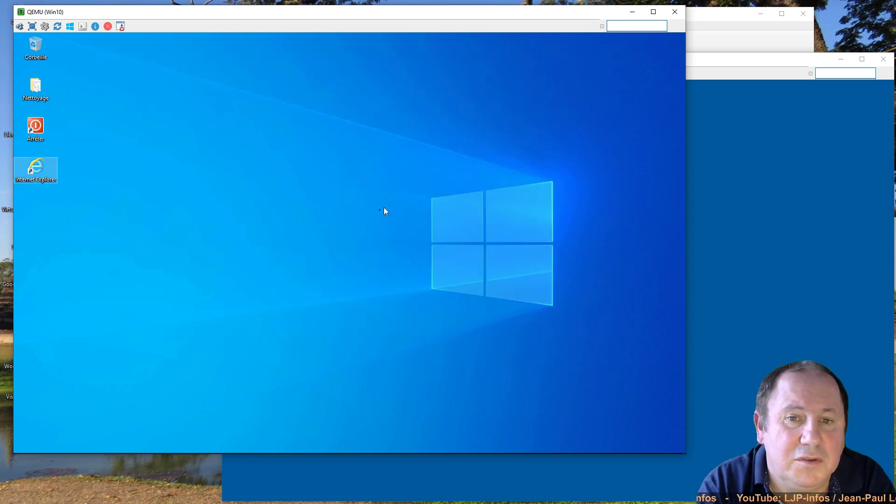
left_click(367, 200)
double_click(24, 132)
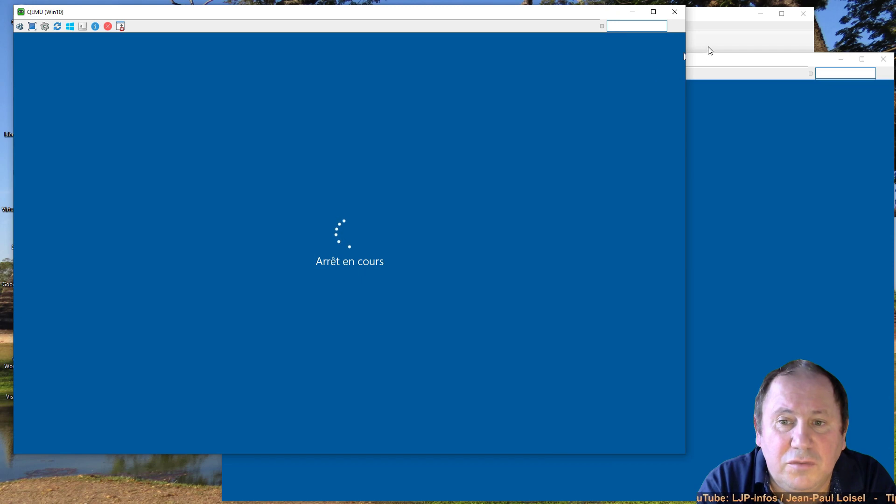
- Close the disconnected UltraVNC viewer window and move the GNS3 window lower on screen
left_click(711, 44)
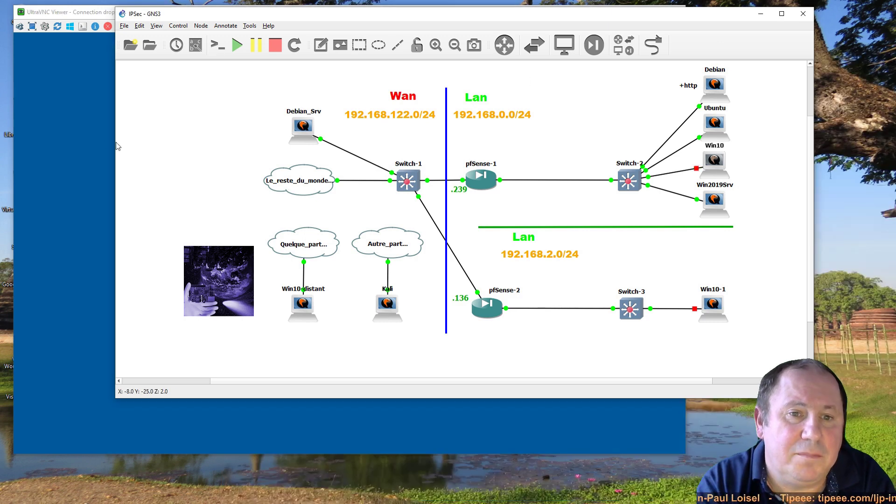
left_click(86, 145)
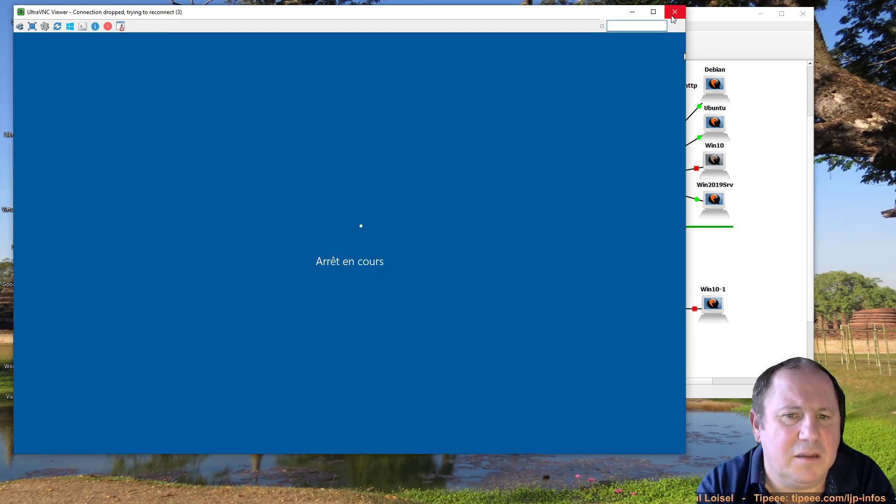
left_click(674, 12)
left_click_drag(673, 19, 681, 64)
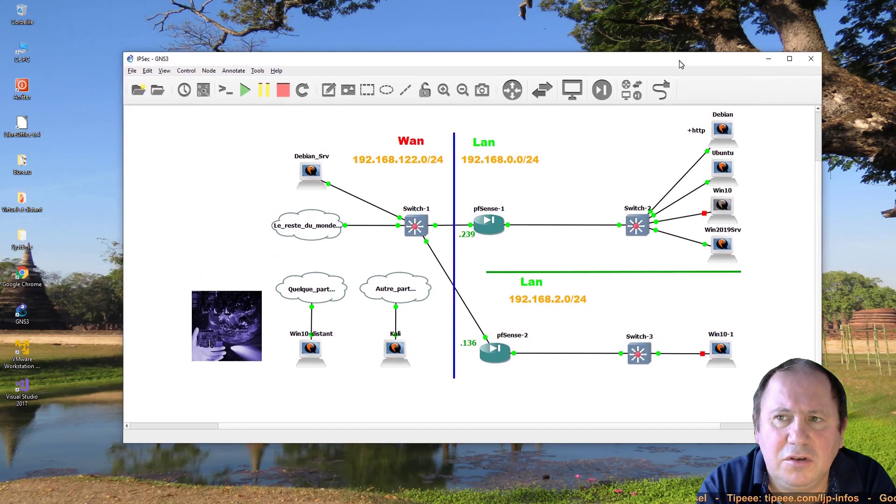
- Exit GNS3, confirming with Yes, and close the VncViewer connection-failure message
left_click(811, 59)
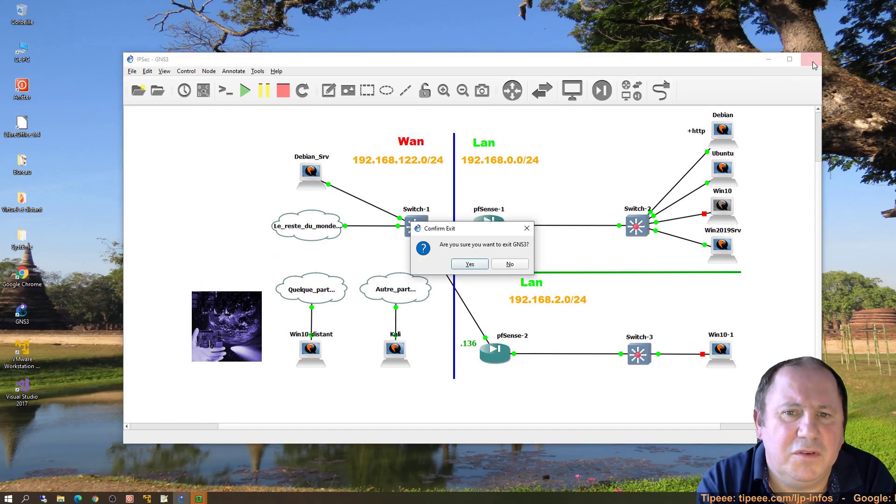
left_click(464, 264)
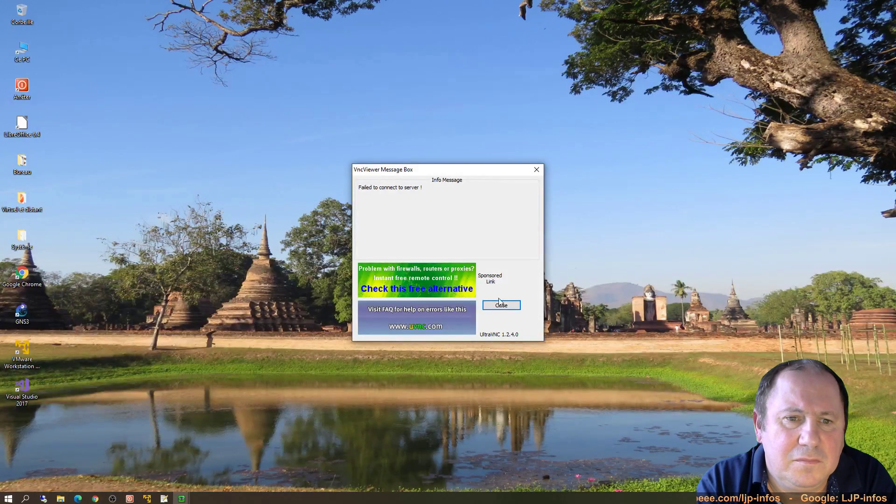
left_click(500, 305)
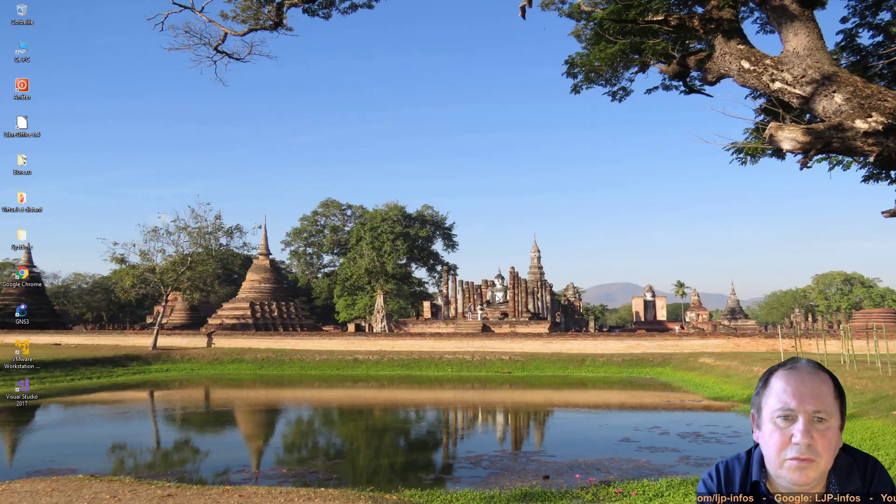